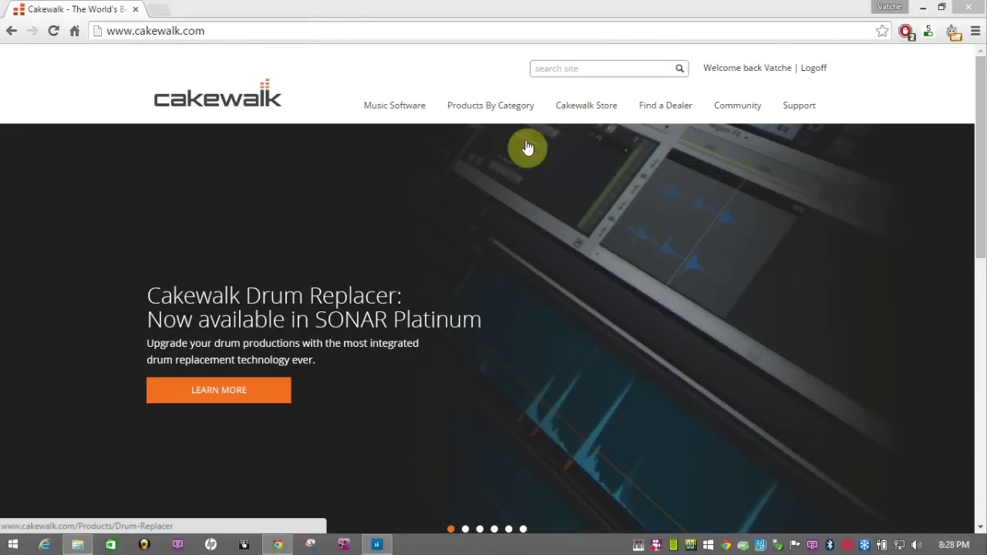
- Open the Music Creator 7 product page and scroll down to its Highlights list
left_click(259, 30)
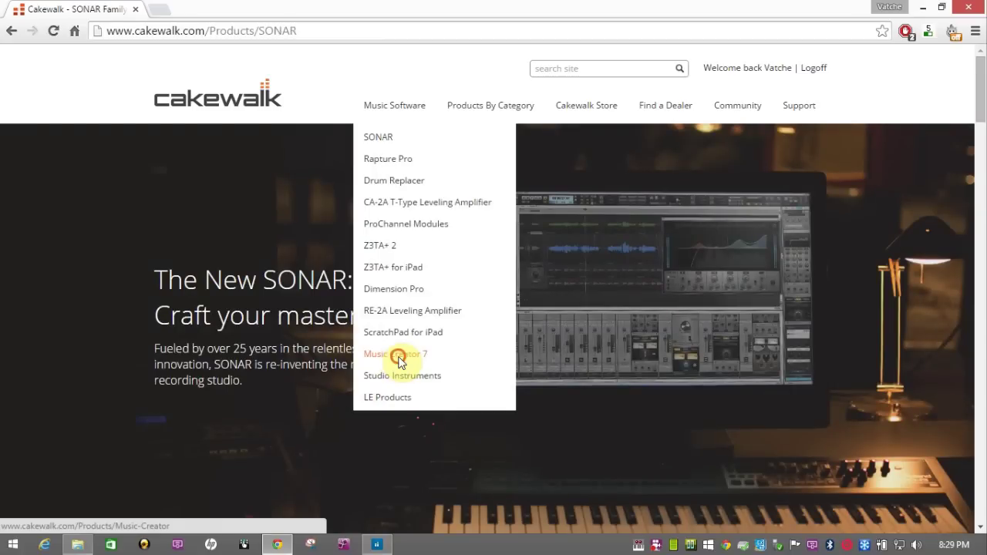
left_click(399, 360)
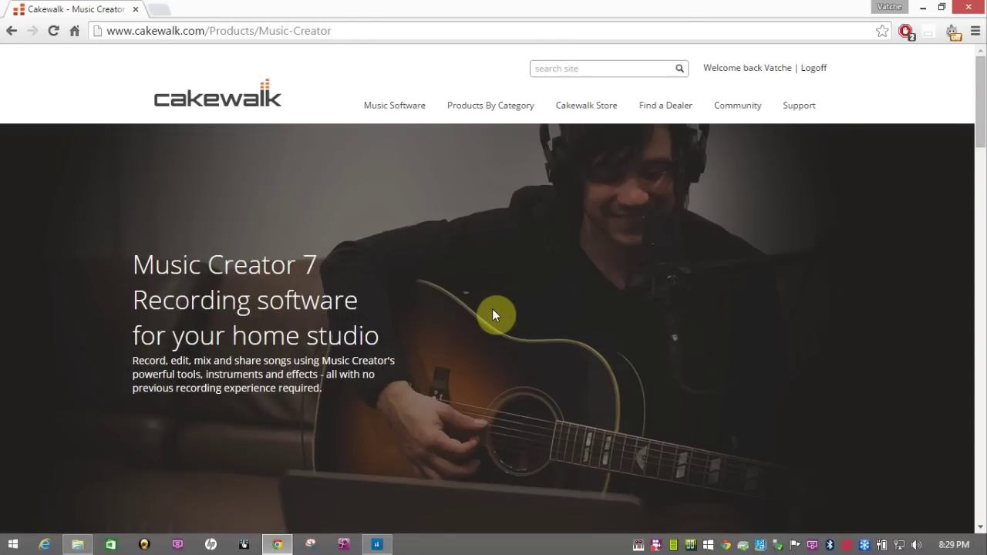
scroll(492, 308, "down", 5)
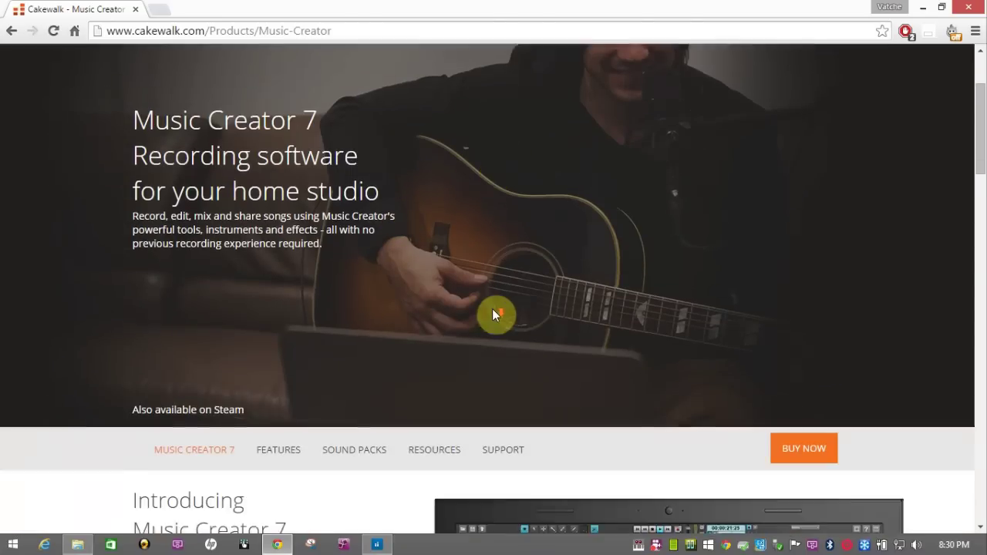
scroll(492, 308, "down", 4)
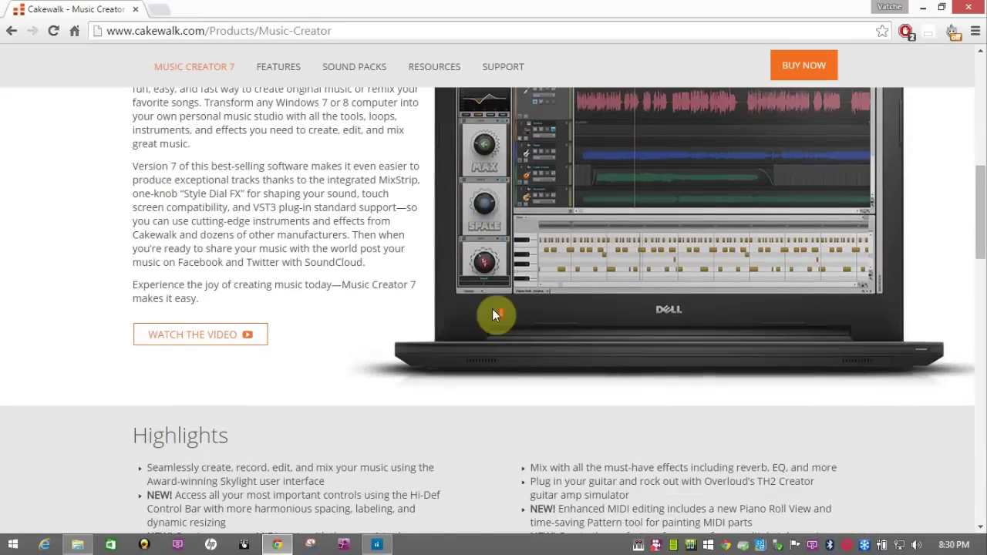
scroll(492, 309, "up", 2)
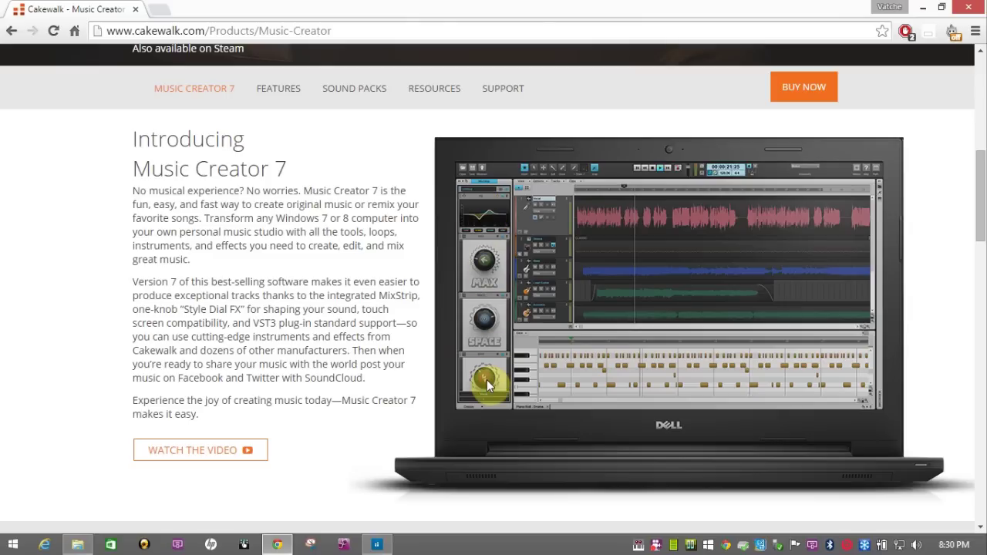
scroll(486, 380, "down", 4)
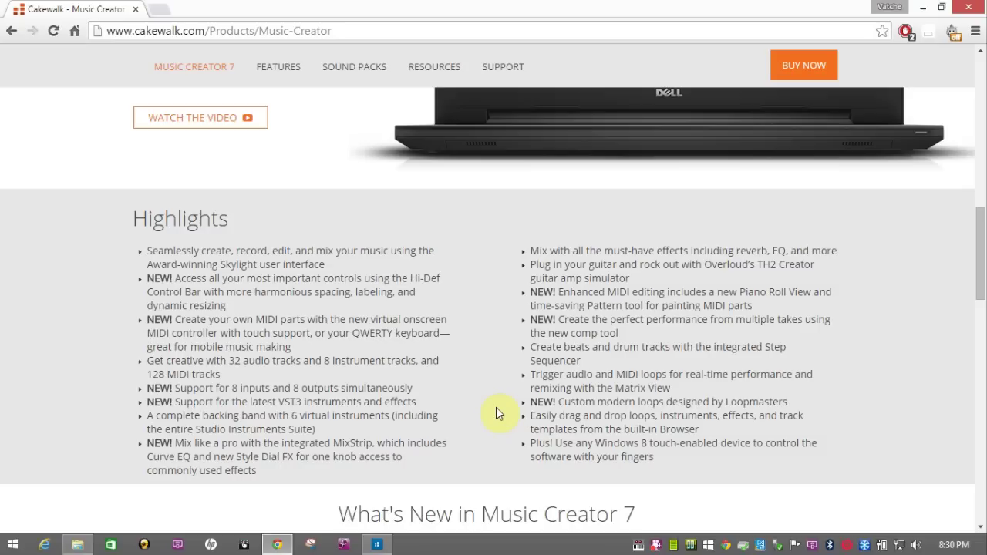
left_click_drag(229, 361, 420, 361)
left_click_drag(149, 374, 221, 375)
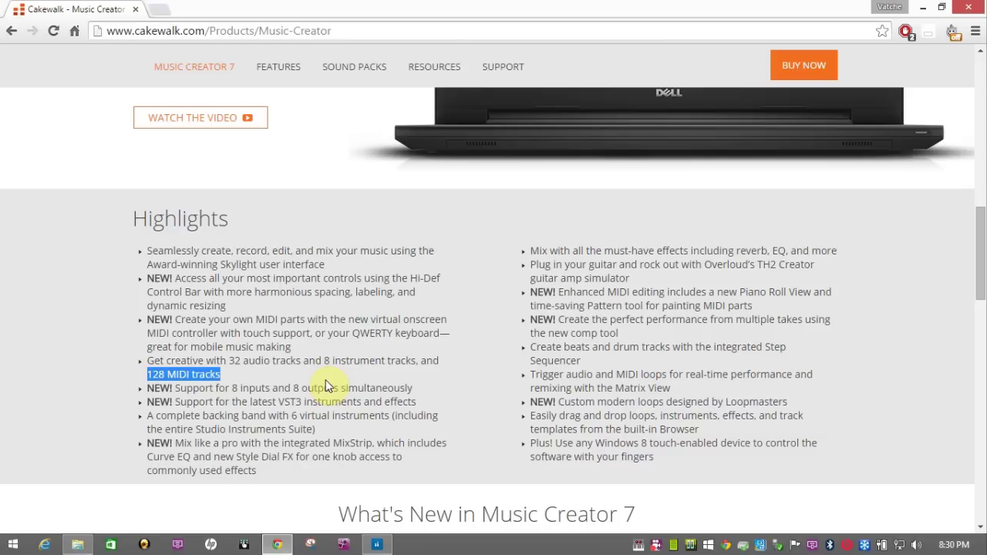
left_click(233, 356)
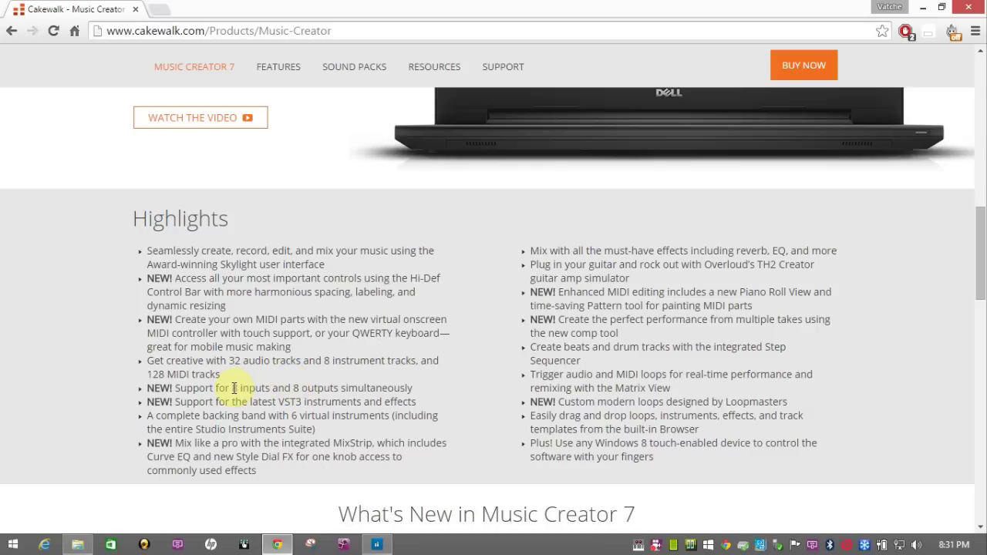
left_click_drag(231, 388, 417, 395)
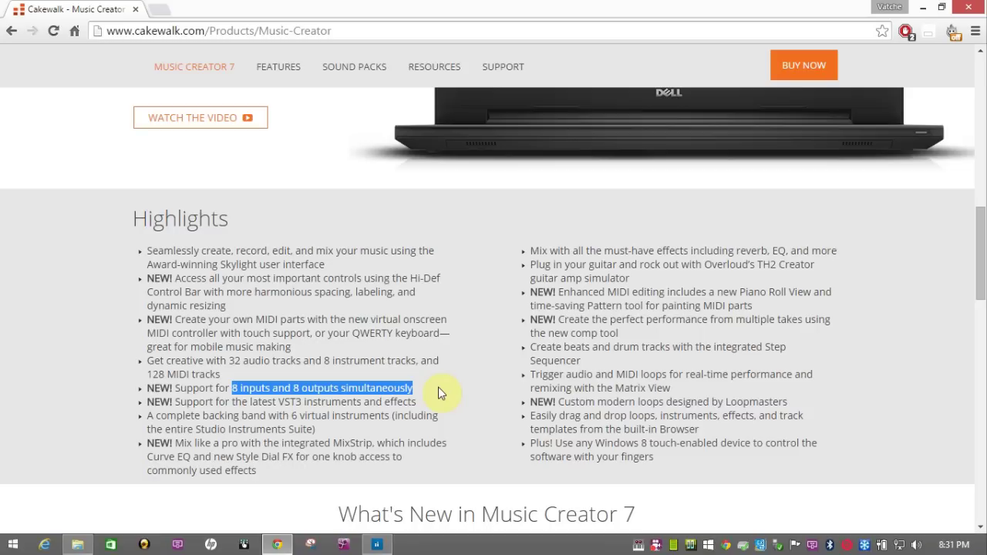
left_click(314, 404)
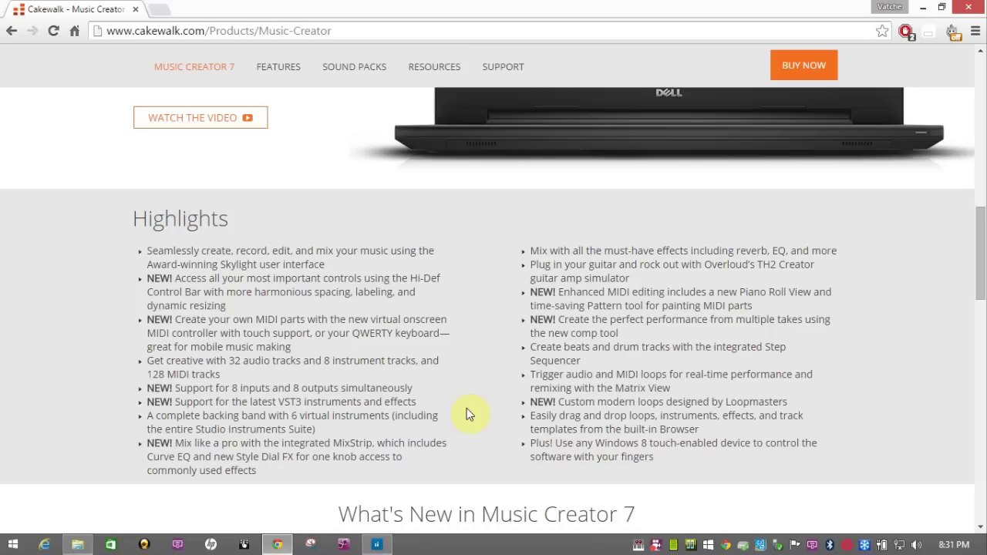
scroll(587, 275, "up", 8)
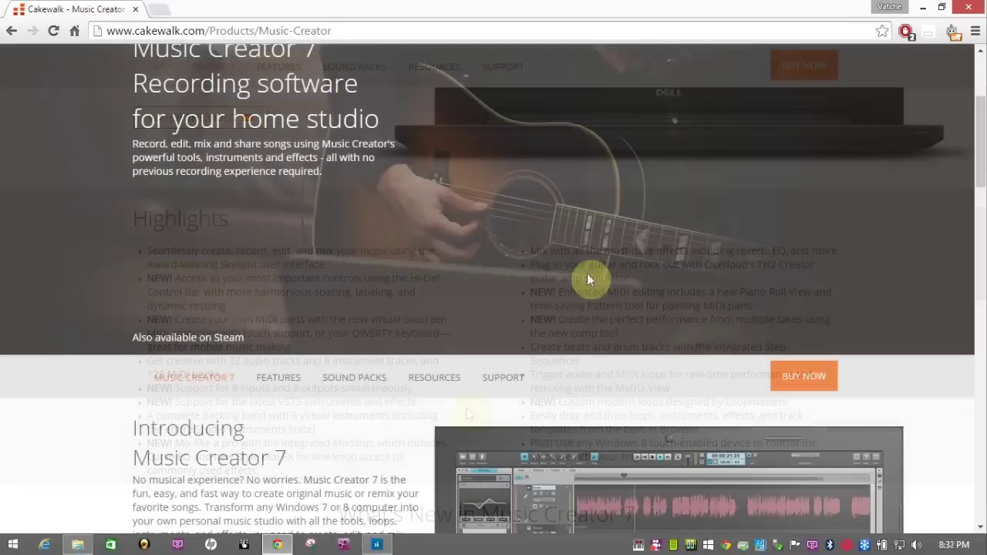
scroll(589, 276, "down", 2)
- Open the Music Creator 7 Features page and scroll to the Virtual Instruments Drums showcase
left_click(282, 239)
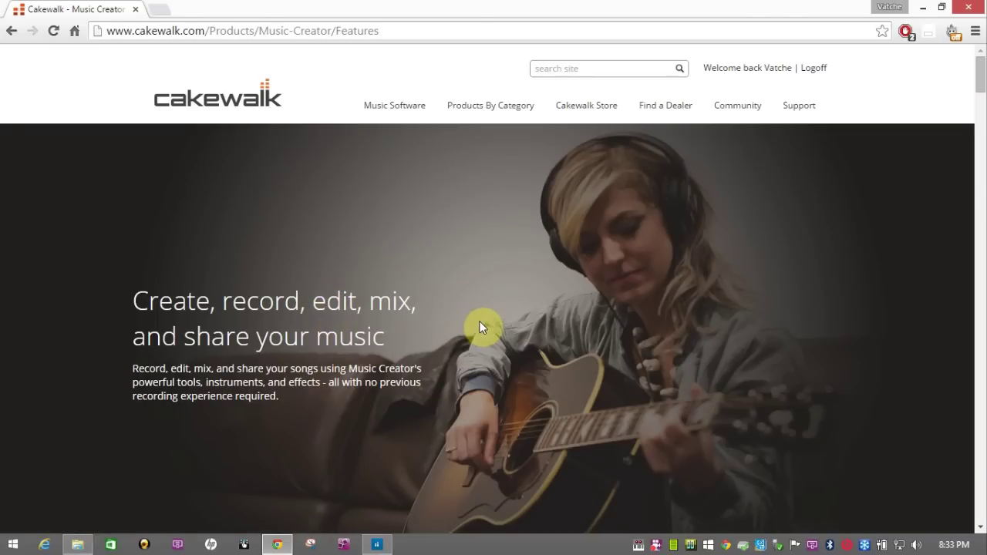
scroll(479, 321, "down", 6)
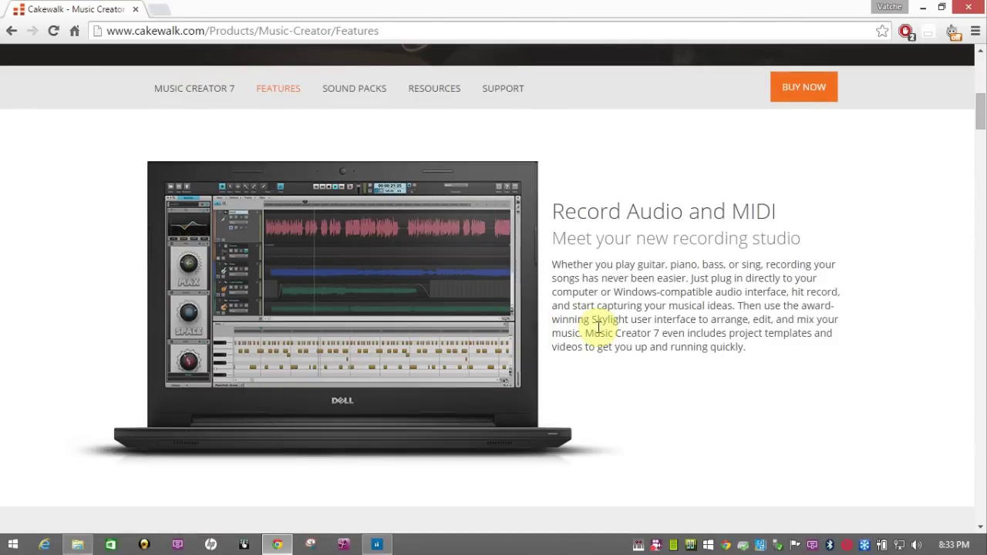
scroll(598, 327, "down", 3)
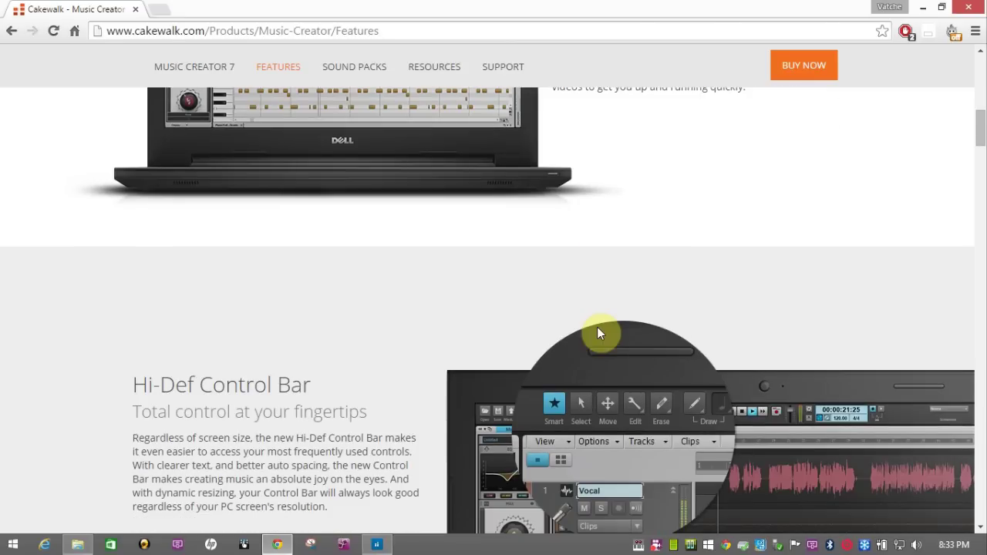
scroll(597, 327, "up", 3)
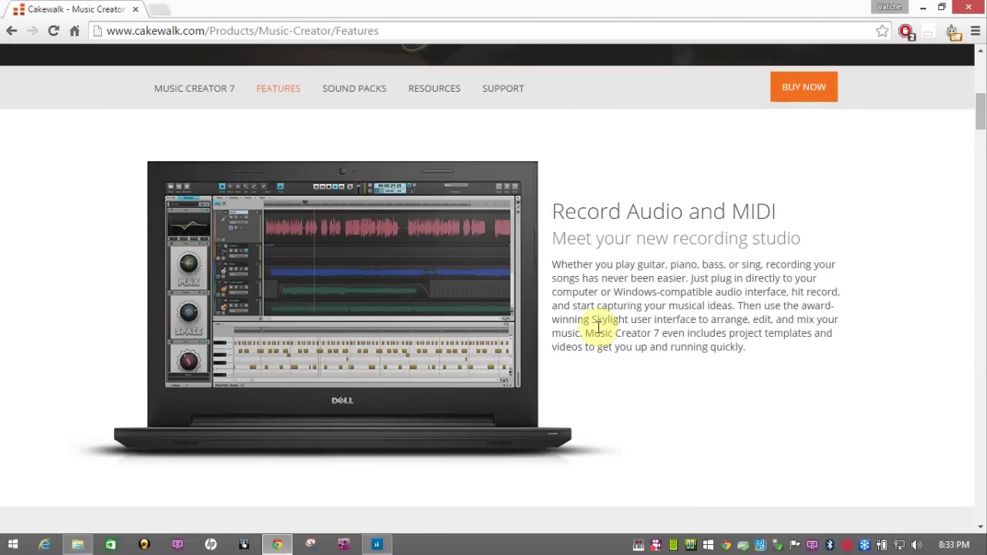
scroll(599, 327, "down", 3)
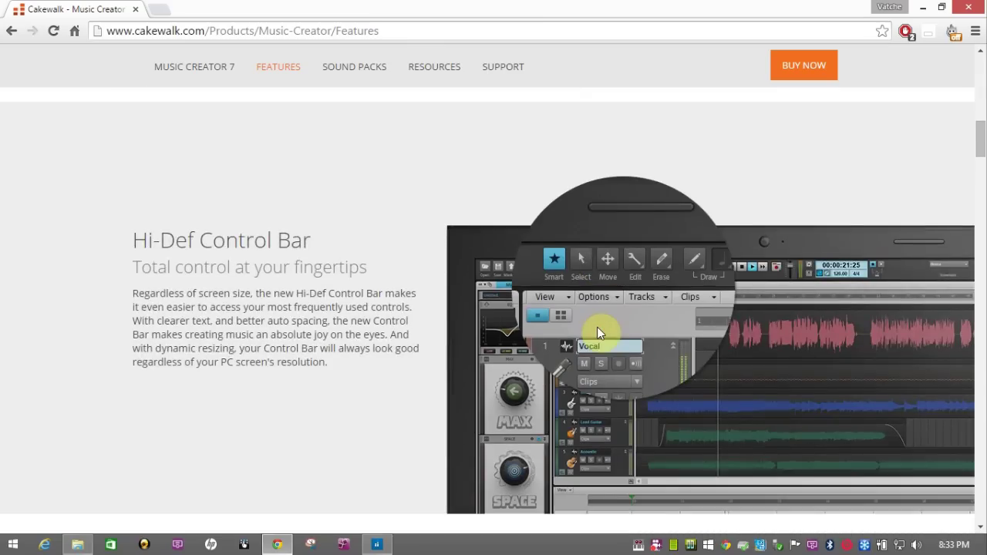
scroll(597, 327, "down", 1)
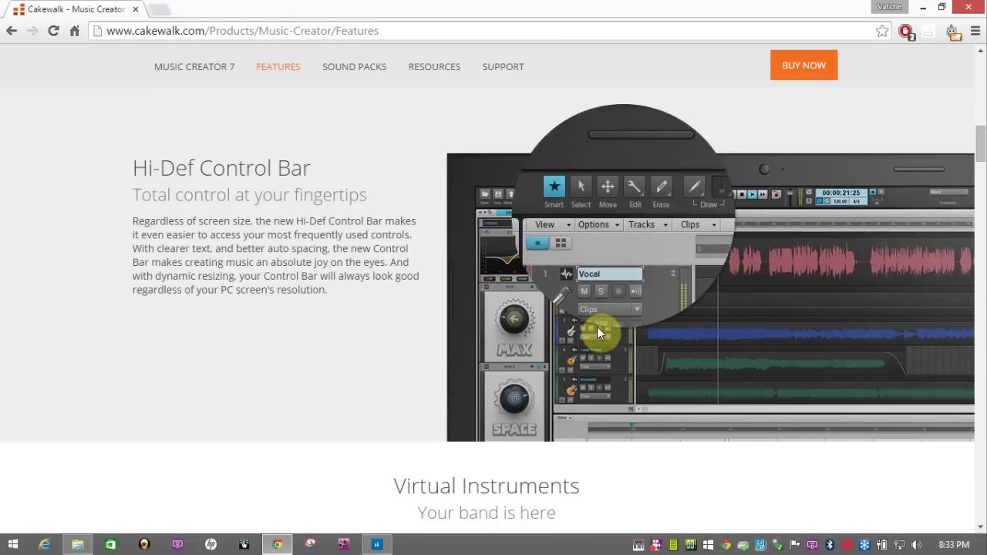
scroll(597, 332, "down", 4)
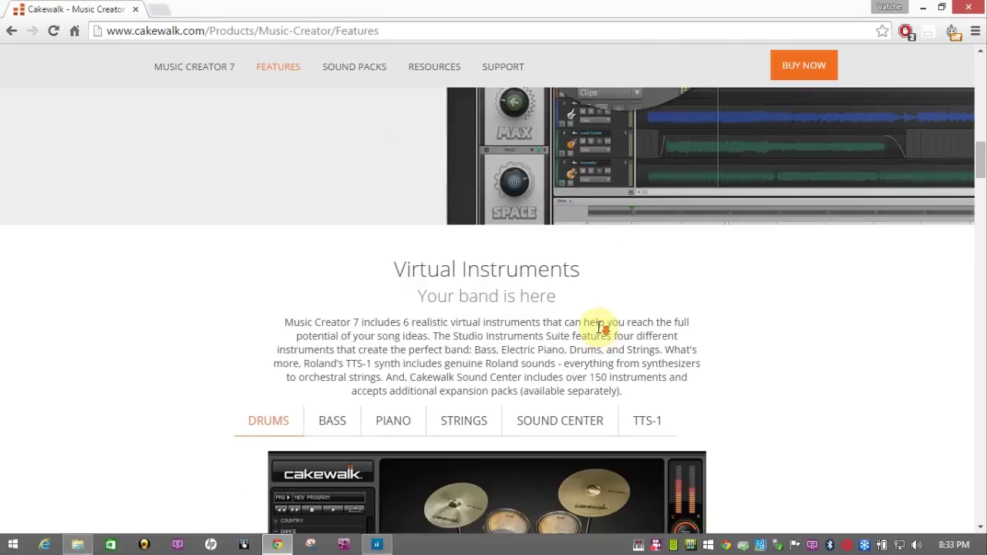
scroll(597, 332, "down", 1)
scroll(597, 332, "down", 1)
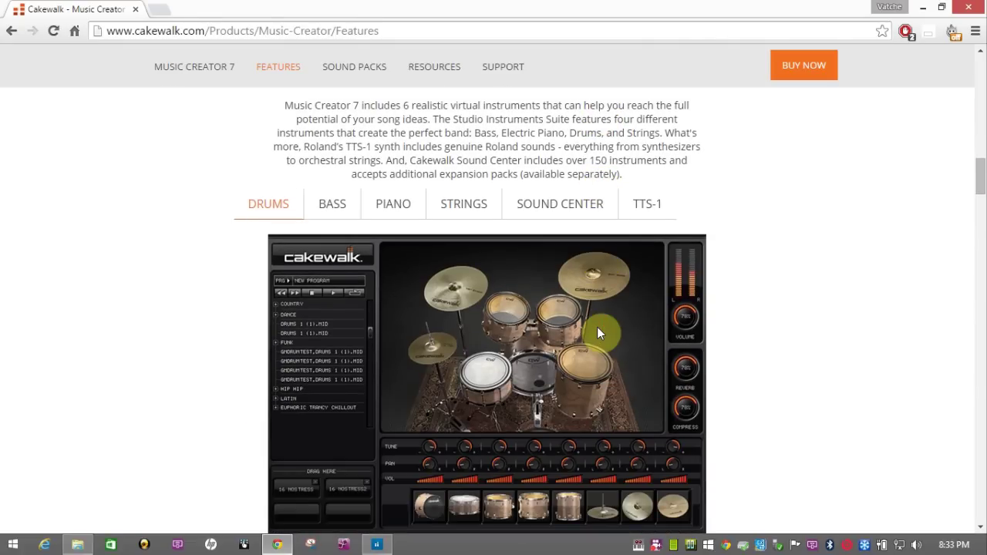
scroll(597, 328, "down", 1)
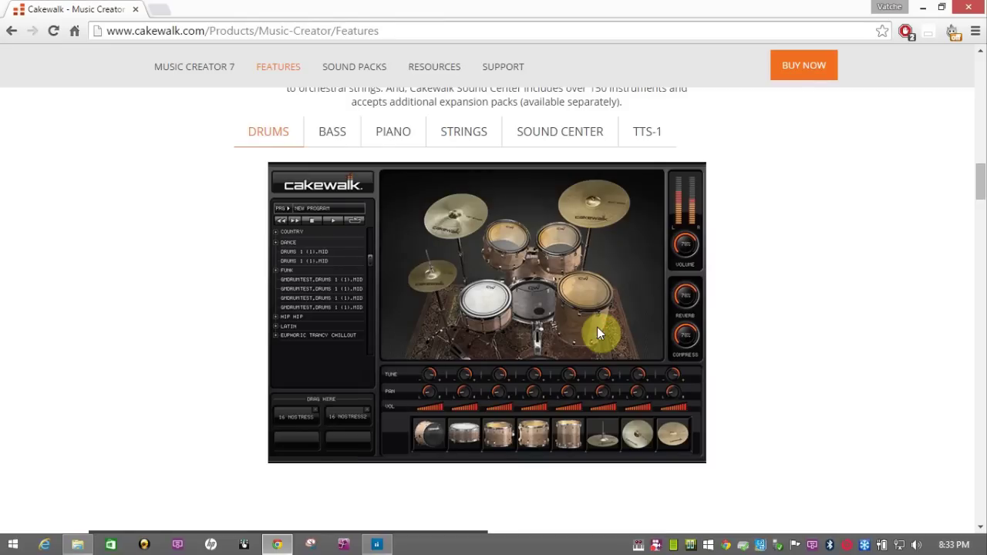
left_click(328, 134)
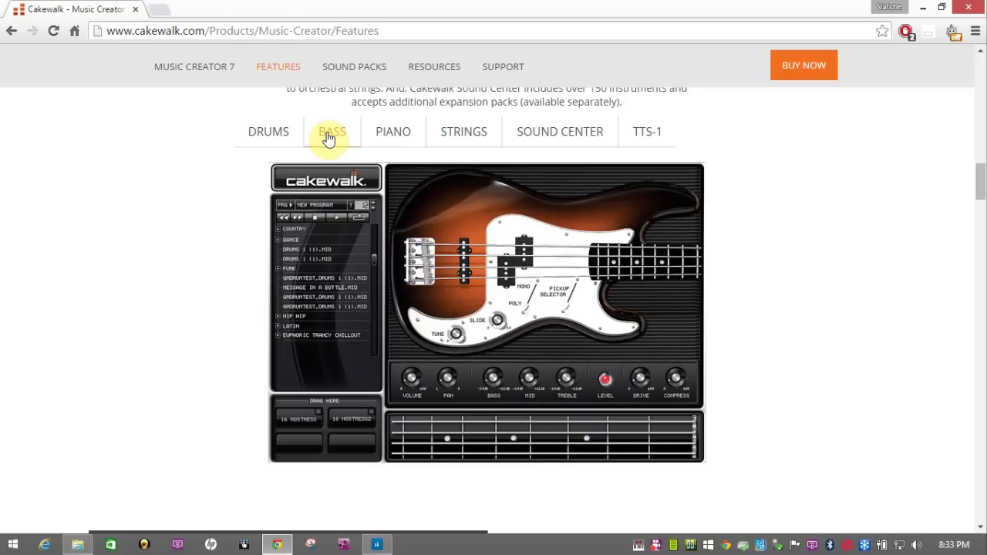
left_click(386, 137)
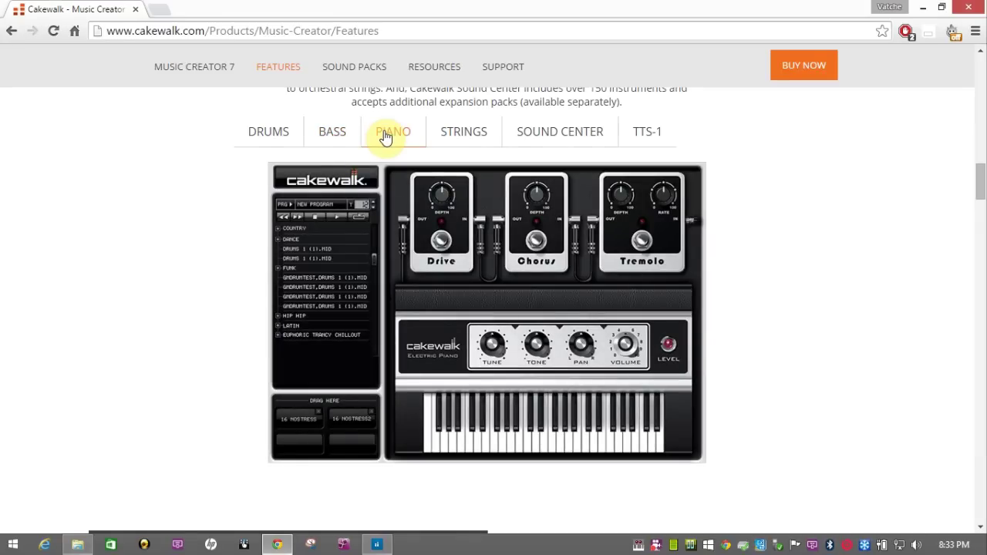
left_click(455, 136)
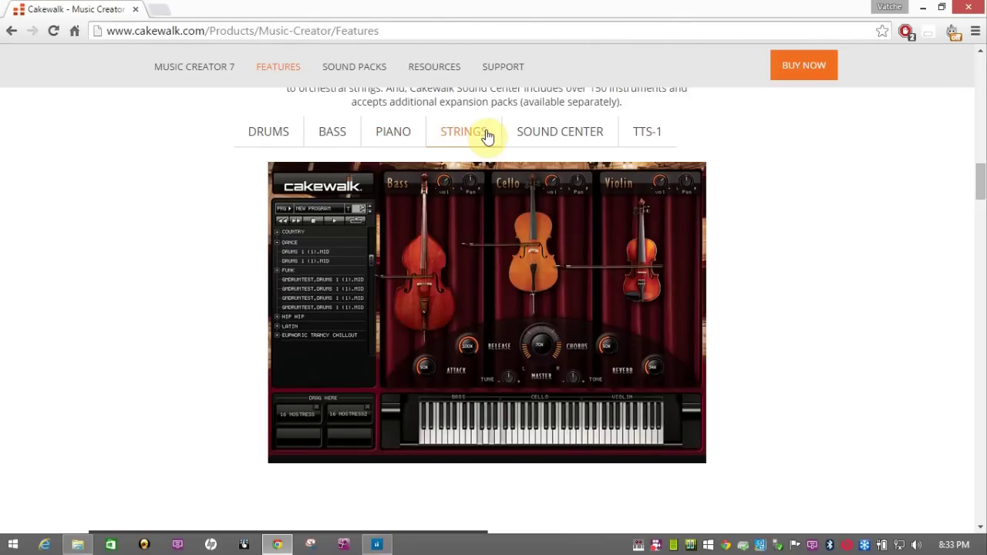
left_click(546, 135)
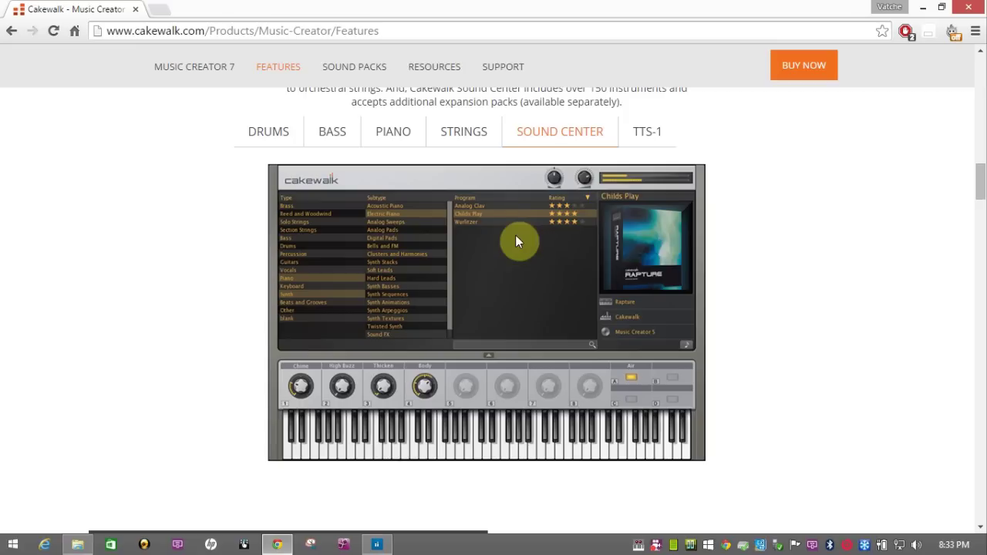
left_click(646, 135)
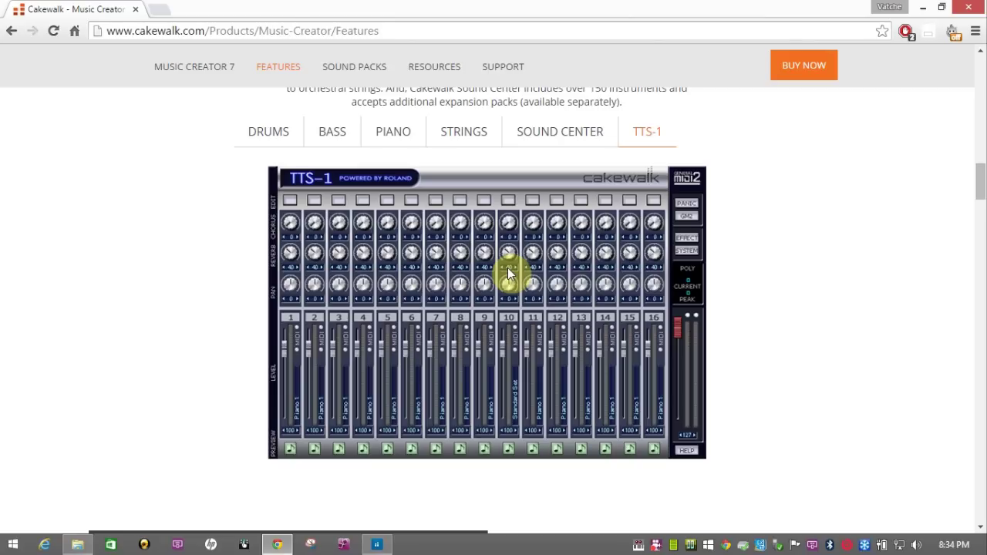
left_click(279, 135)
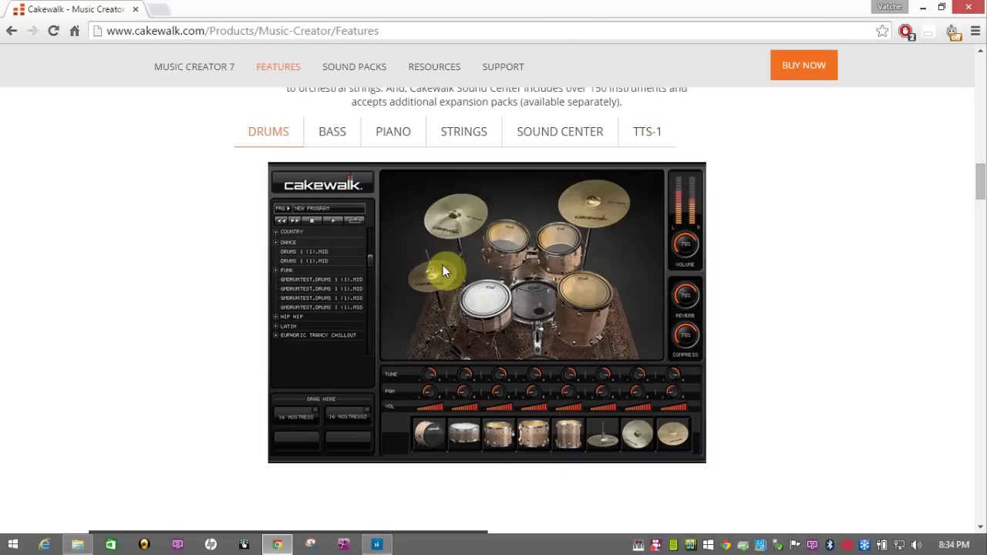
- Highlight the 'No keyboard? No problem' subtitle, then read on past Guitar Amp to Enter the Matrix
scroll(443, 265, "down", 2)
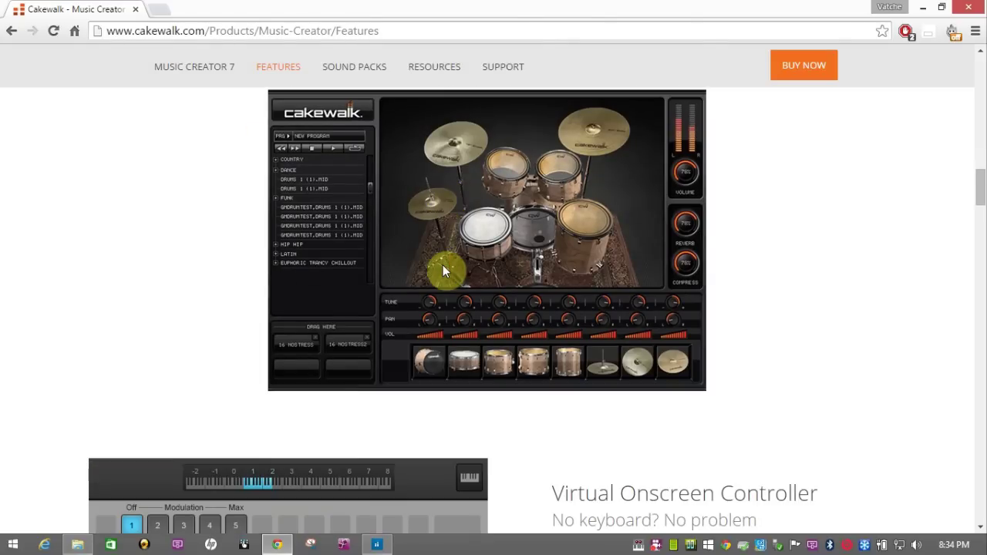
scroll(443, 265, "down", 5)
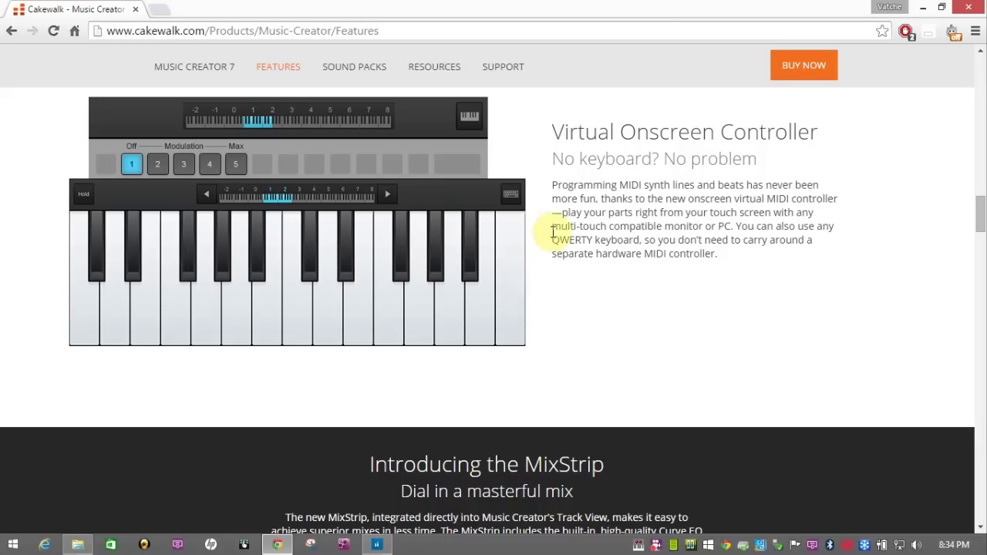
left_click_drag(552, 159, 756, 160)
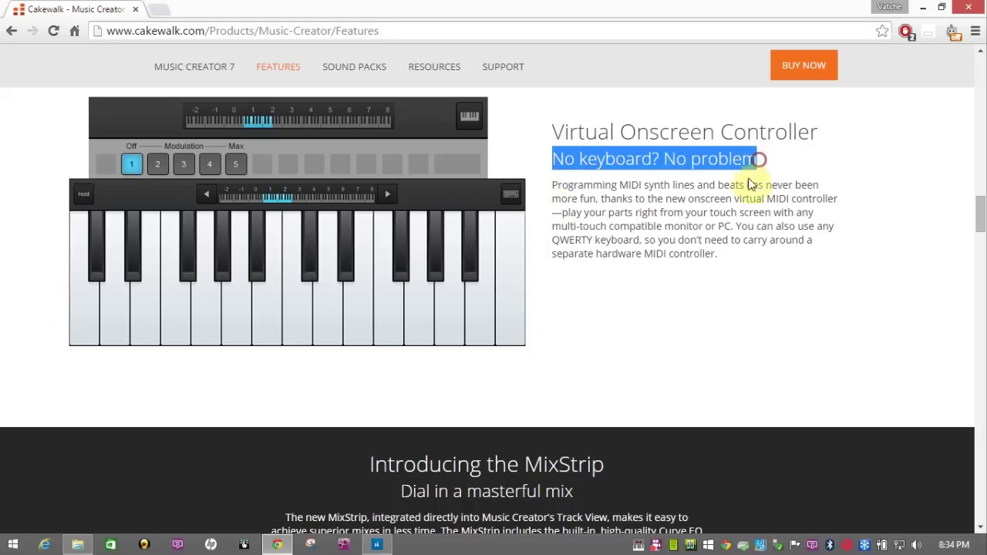
scroll(669, 249, "down", 3)
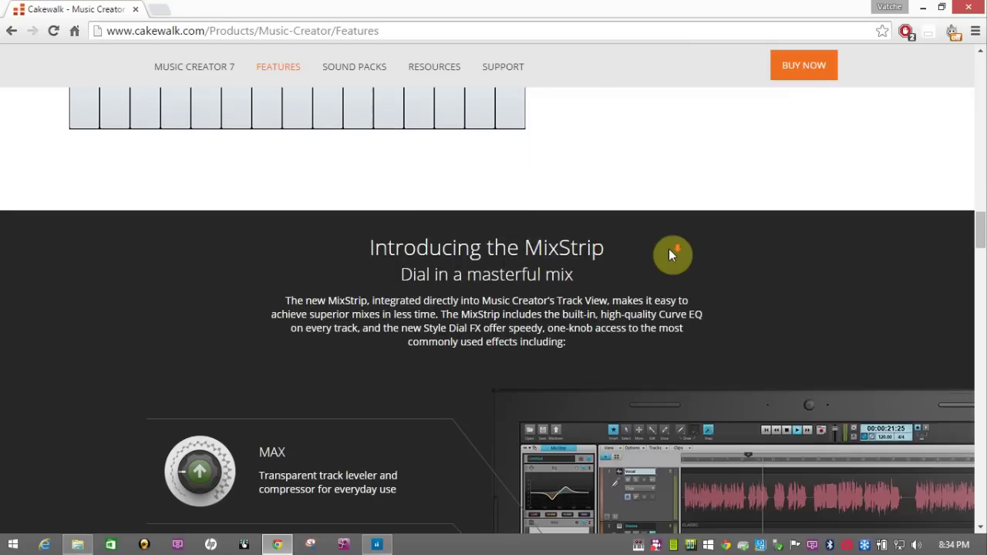
scroll(669, 248, "down", 1)
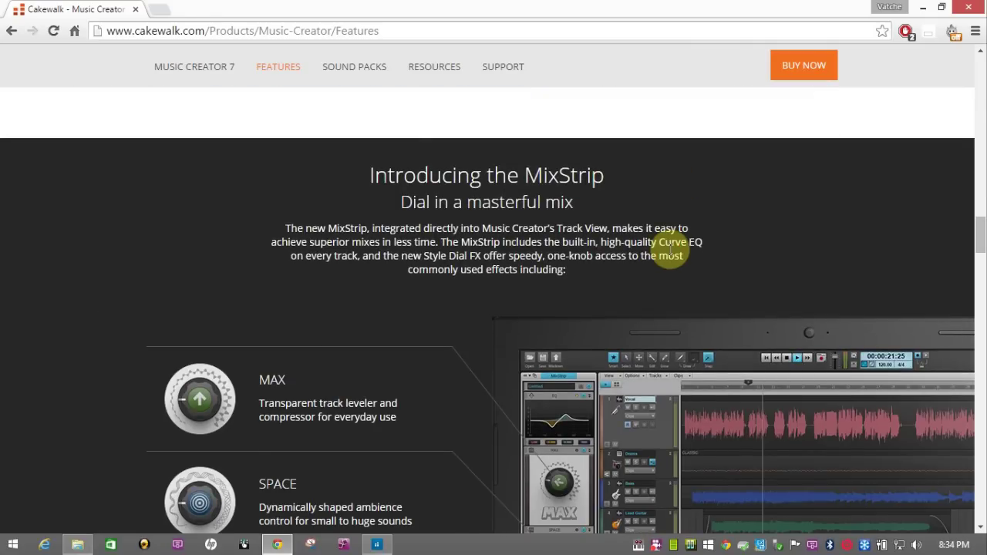
scroll(670, 248, "down", 1)
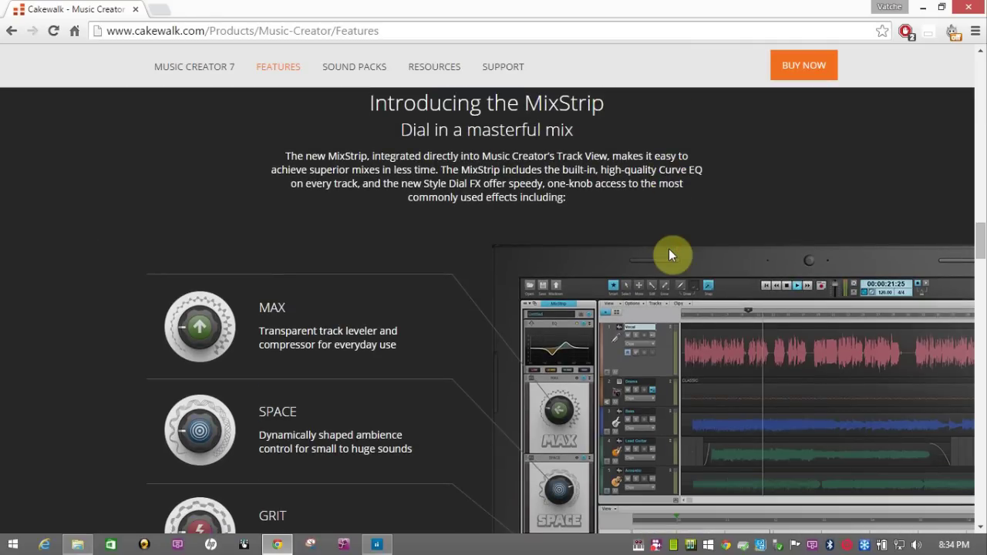
scroll(669, 254, "down", 1)
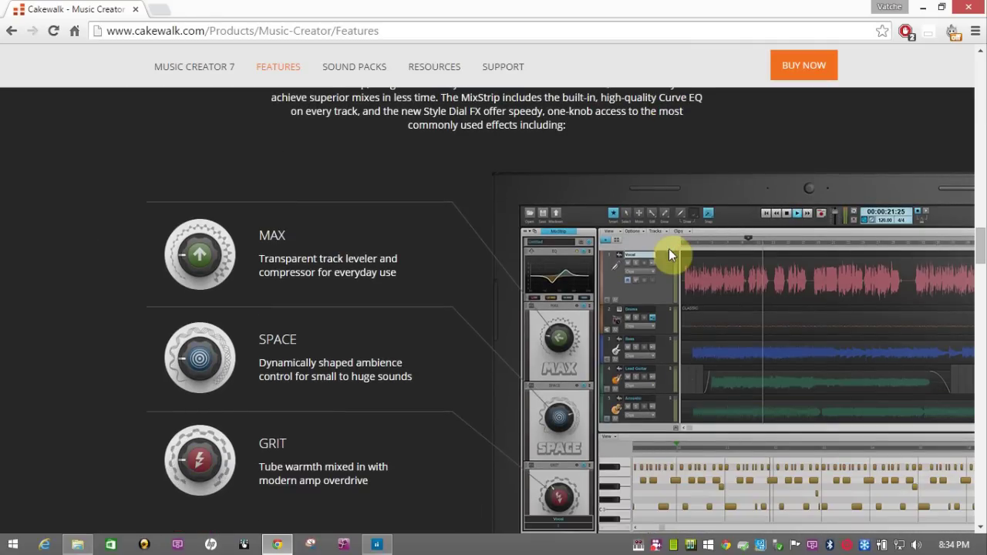
scroll(669, 249, "down", 1)
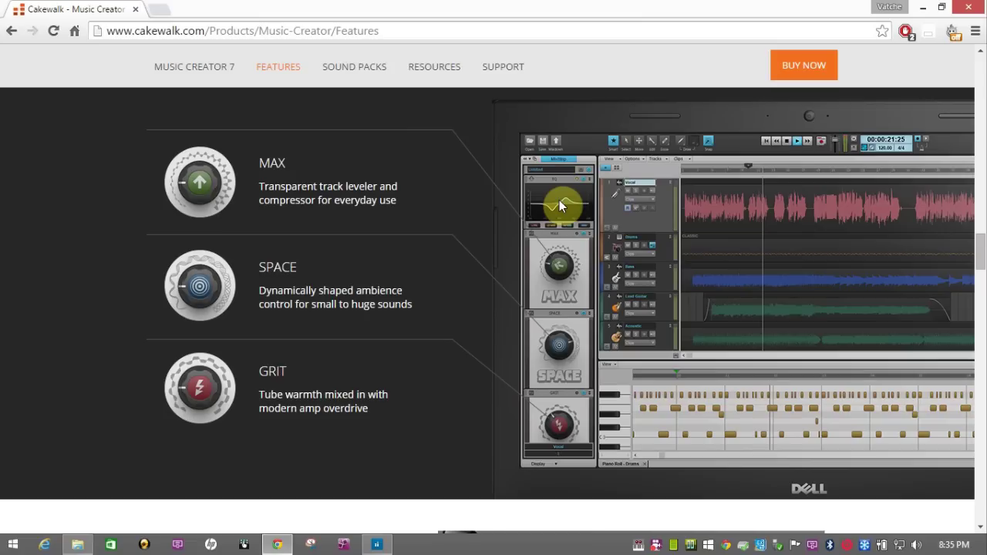
scroll(559, 200, "down", 5)
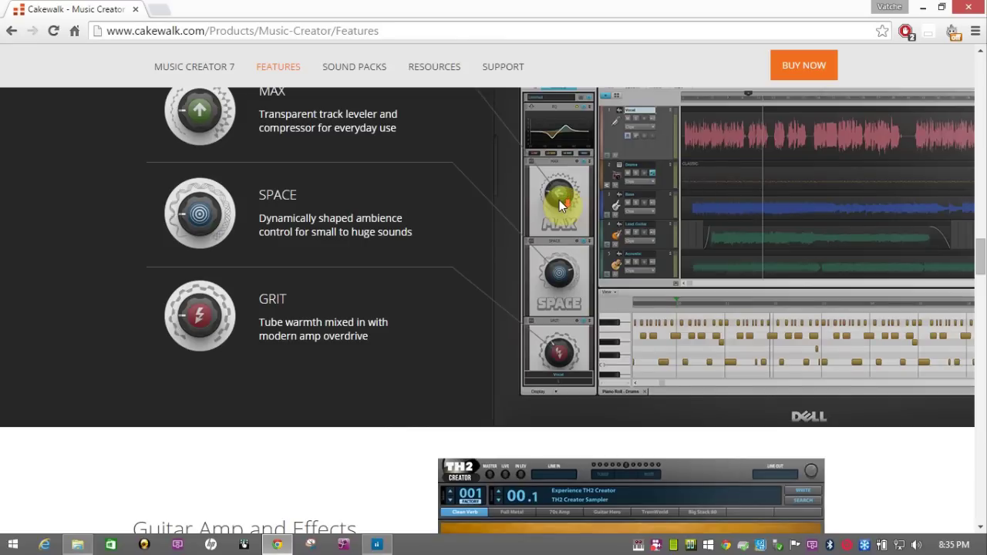
scroll(559, 200, "down", 1)
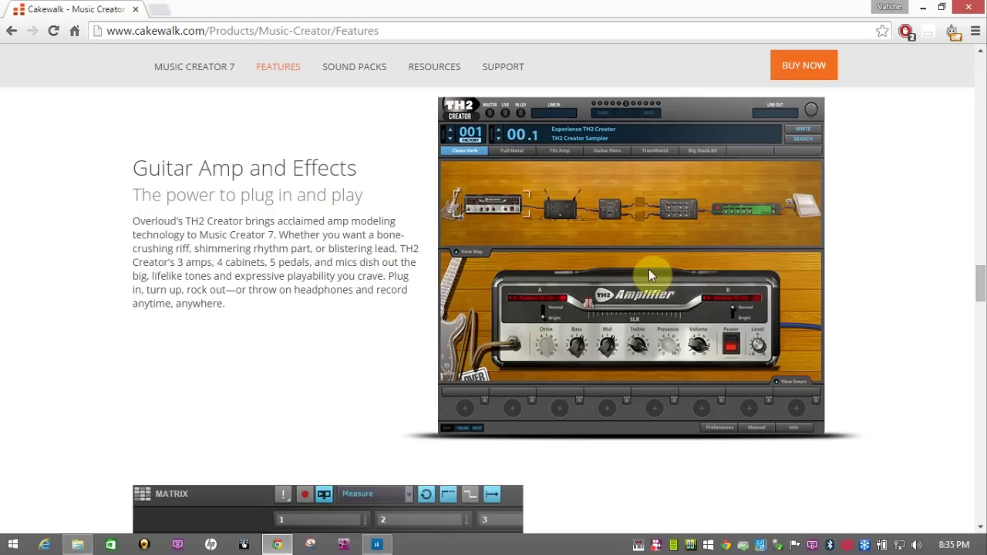
scroll(649, 276, "down", 5)
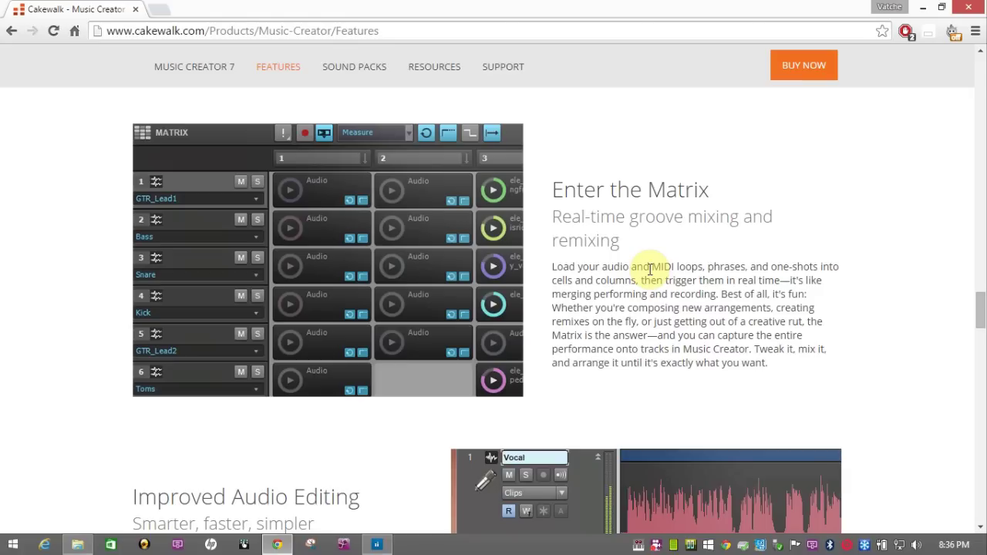
- Scroll the Features page past audio and MIDI editing and Step Sequencer to the Mixing section
scroll(651, 269, "down", 2)
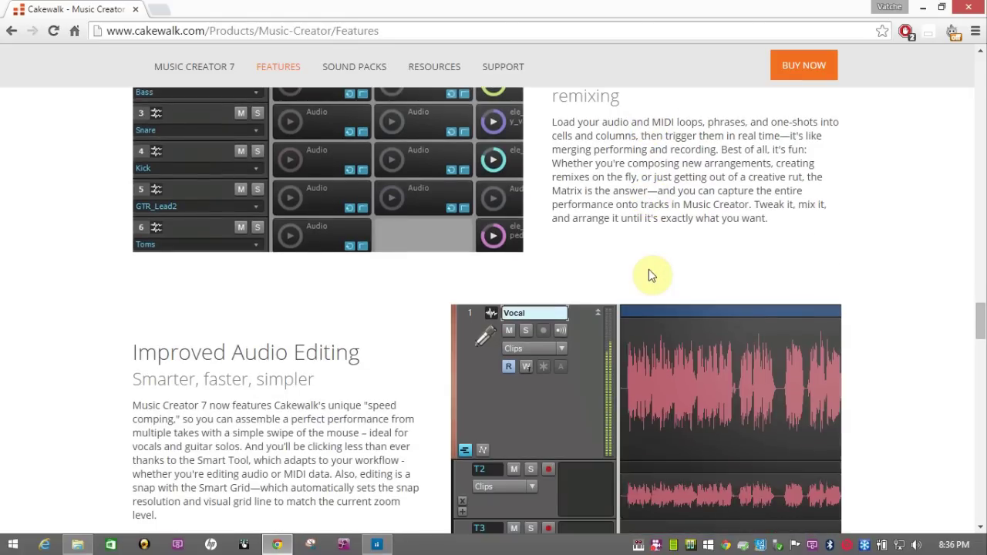
scroll(649, 270, "down", 2)
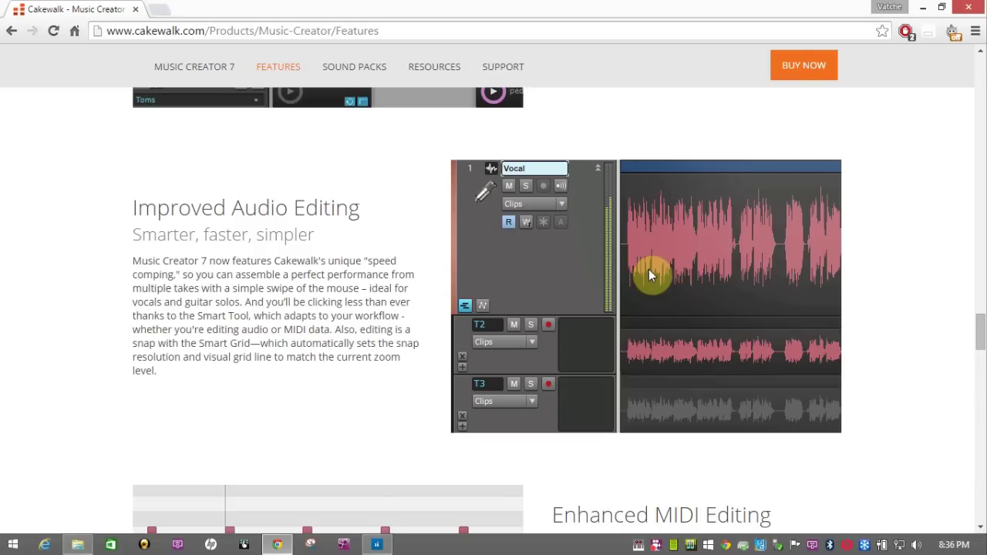
scroll(648, 276, "down", 1)
scroll(649, 276, "down", 4)
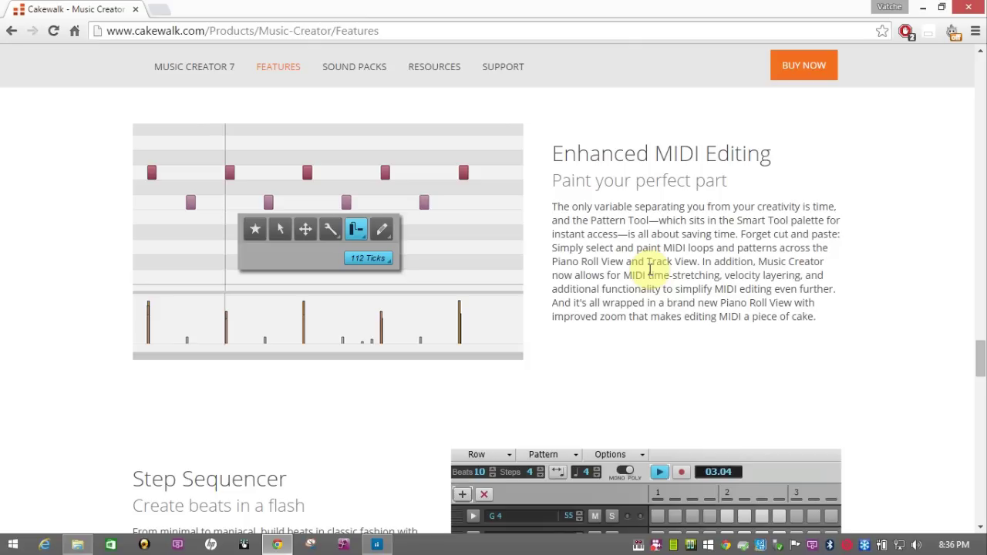
scroll(651, 268, "down", 4)
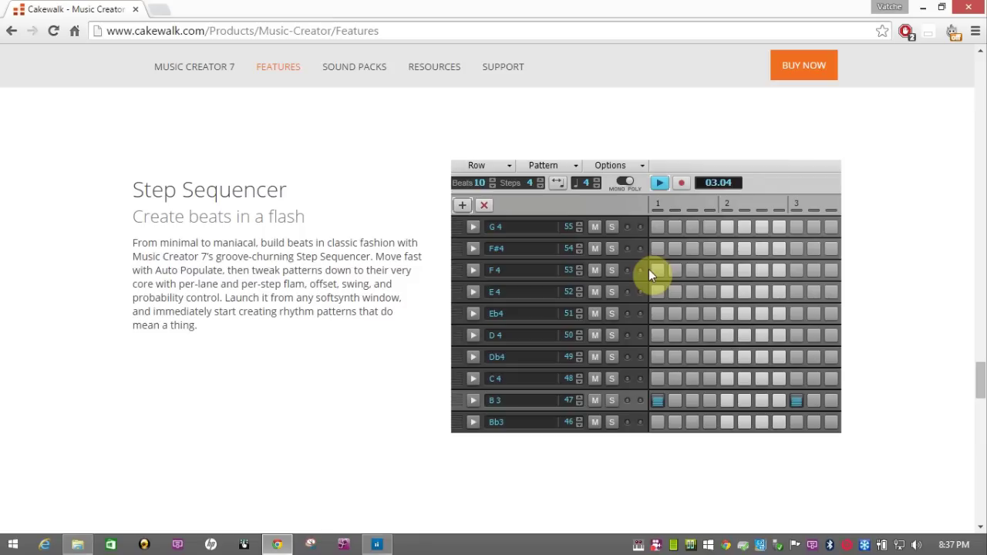
scroll(649, 269, "down", 5)
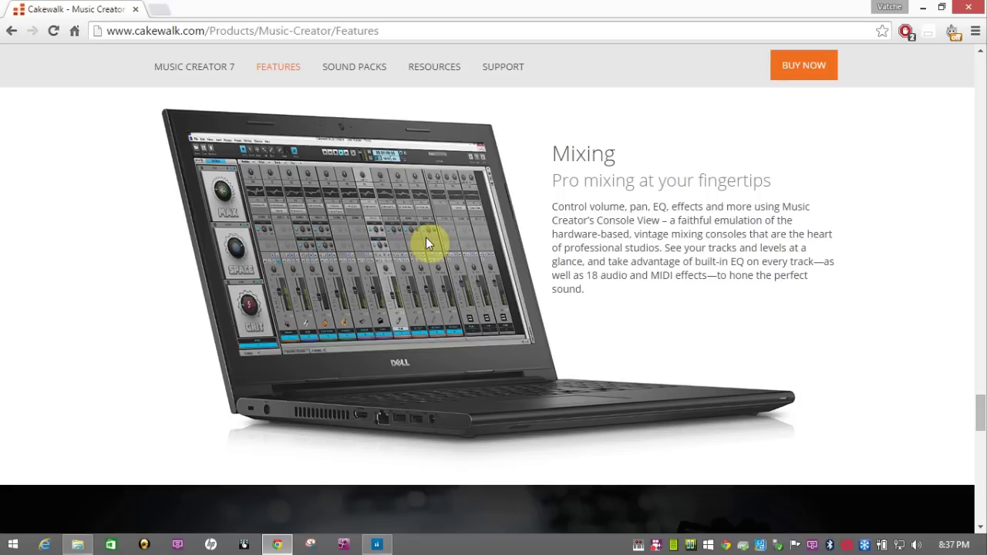
- Scroll back up the Features page to the Record Audio and MIDI section
scroll(426, 236, "down", 6)
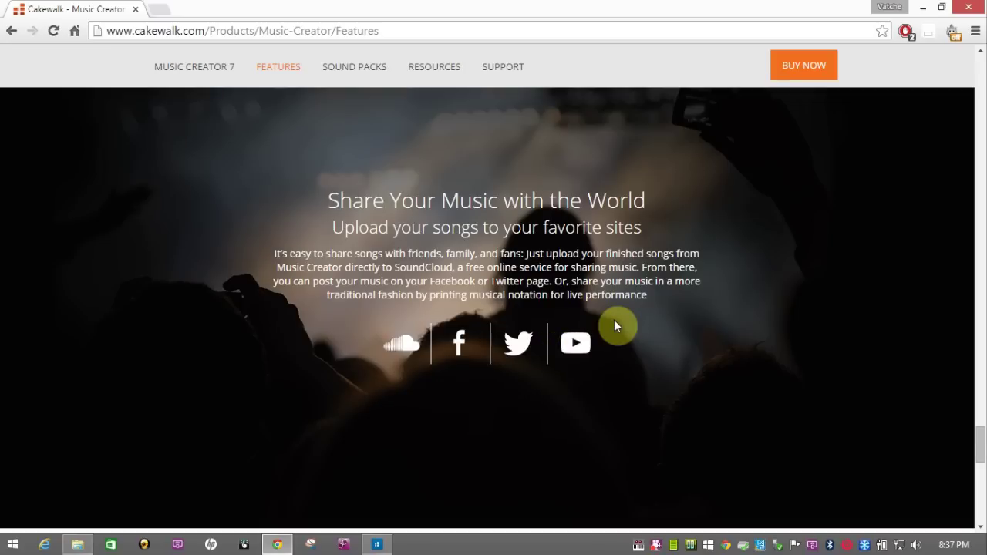
scroll(614, 320, "up", 15)
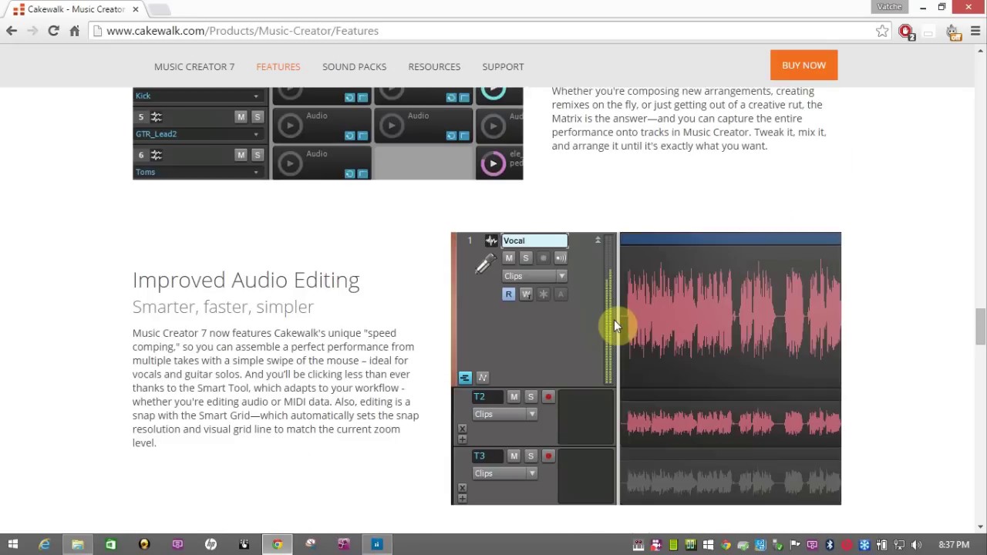
scroll(614, 320, "up", 10)
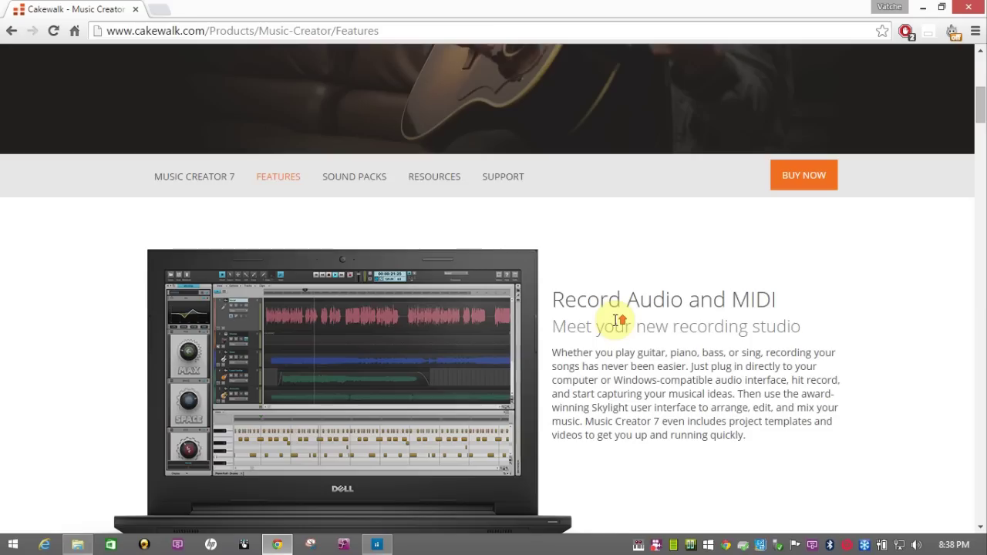
scroll(614, 319, "down", 5)
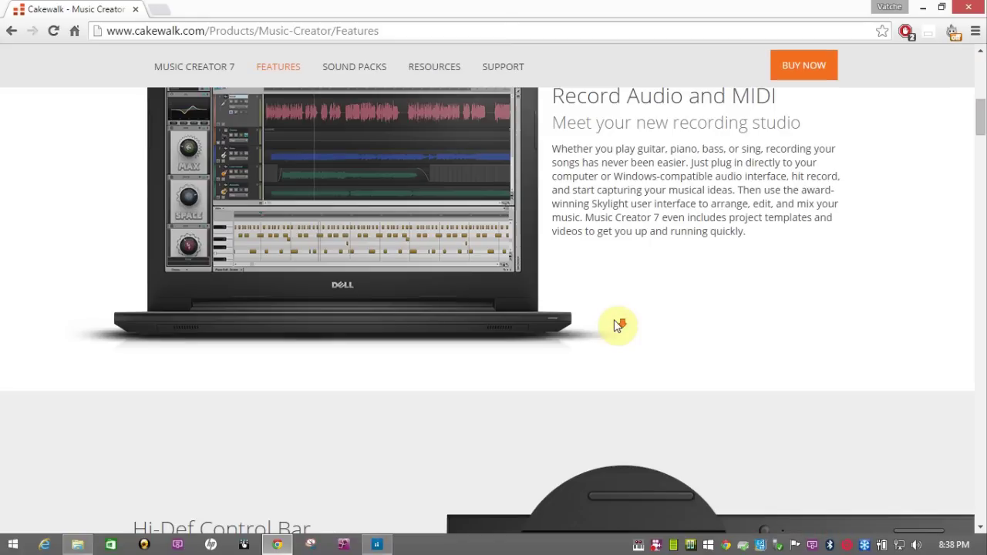
- Open the Cakewalk Store cart and highlight the AU$ 19.99 Music Creator 7 price
left_click(807, 67)
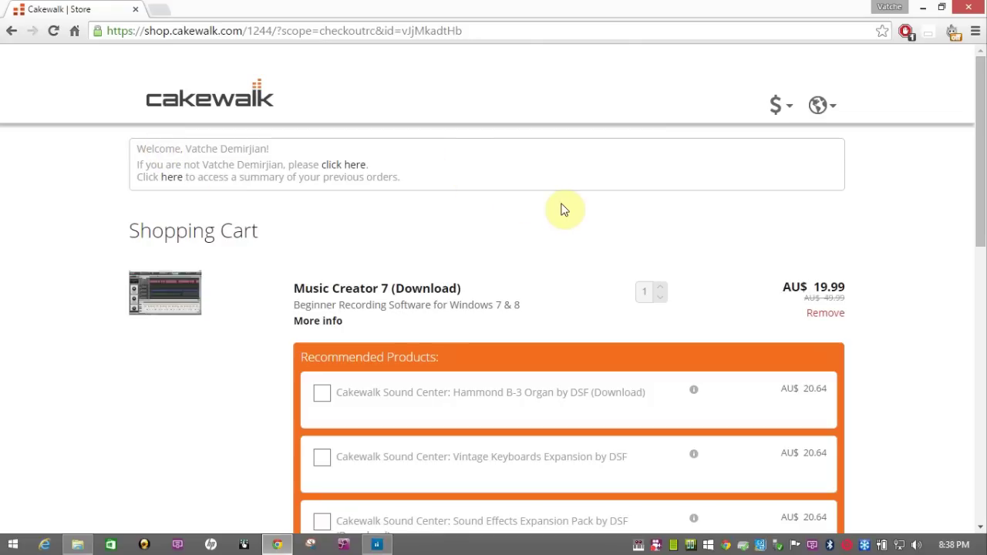
left_click_drag(781, 286, 847, 288)
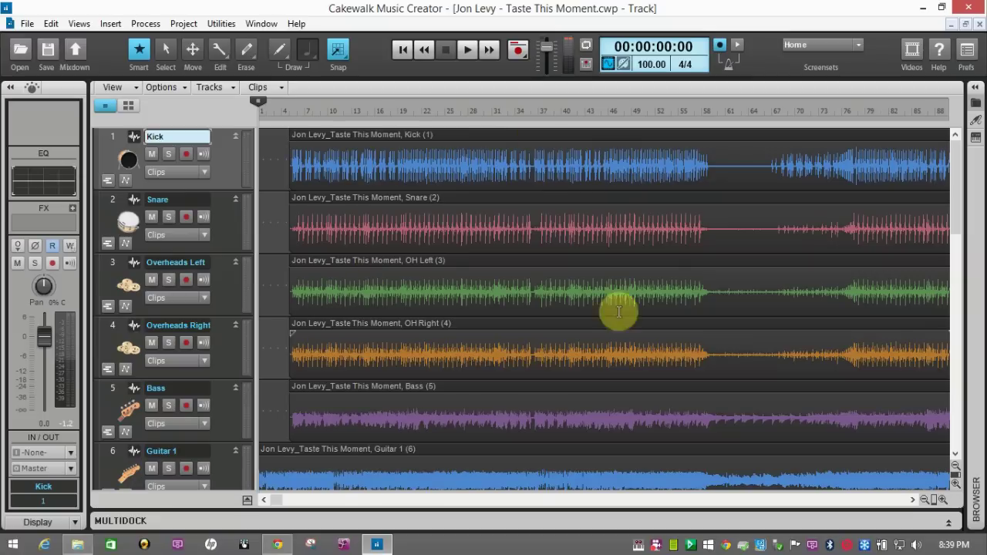
scroll(633, 249, "down", 5)
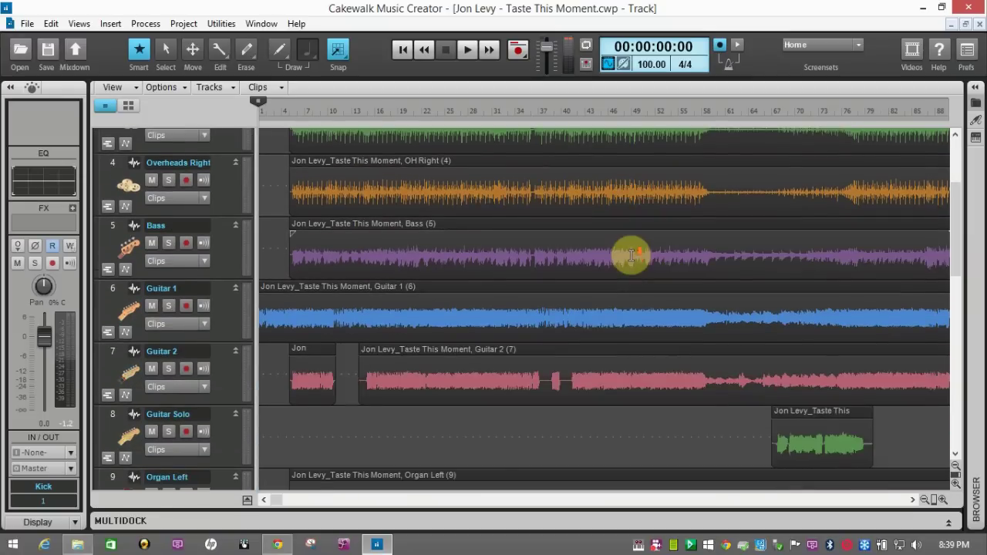
scroll(631, 255, "up", 3)
scroll(631, 254, "down", 5)
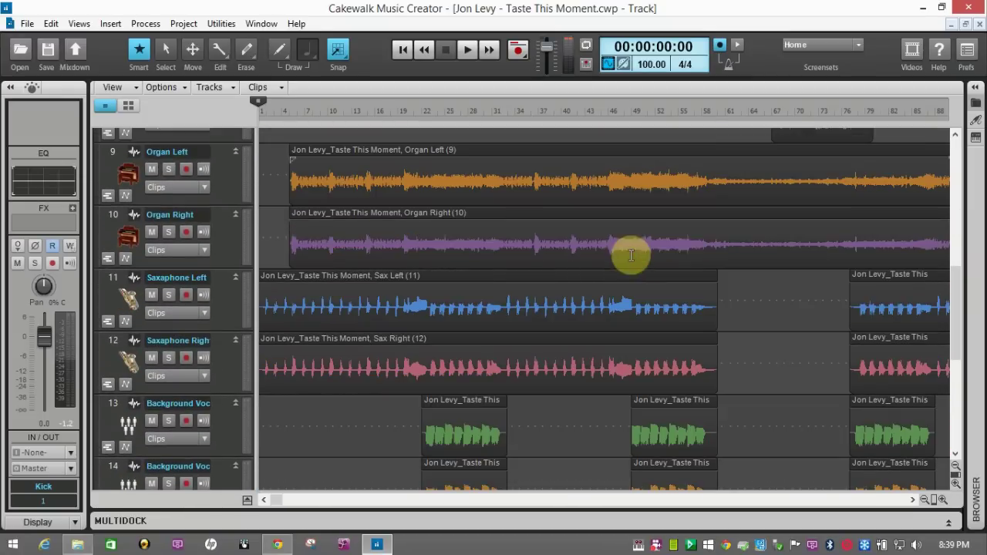
left_click_drag(963, 318, 968, 398)
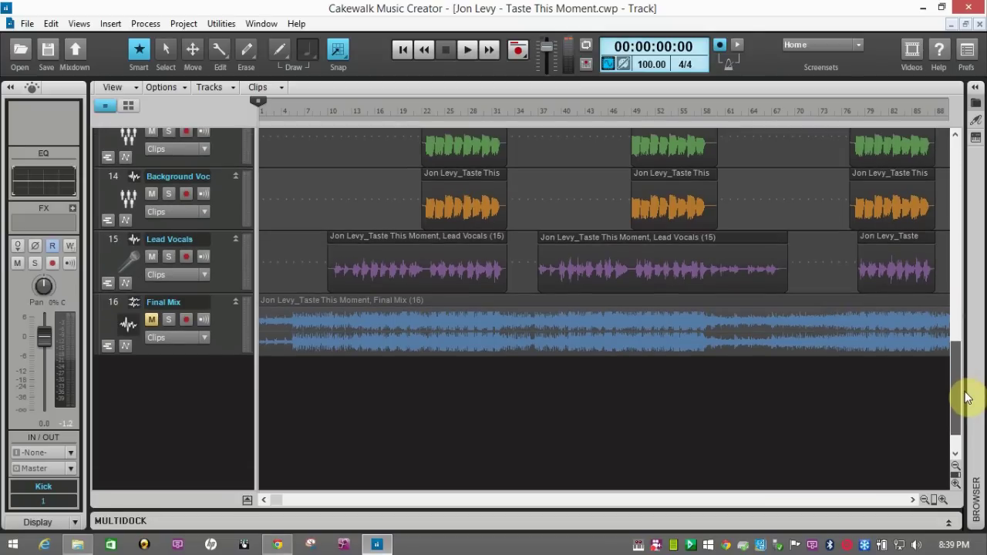
left_click_drag(968, 397, 949, 179)
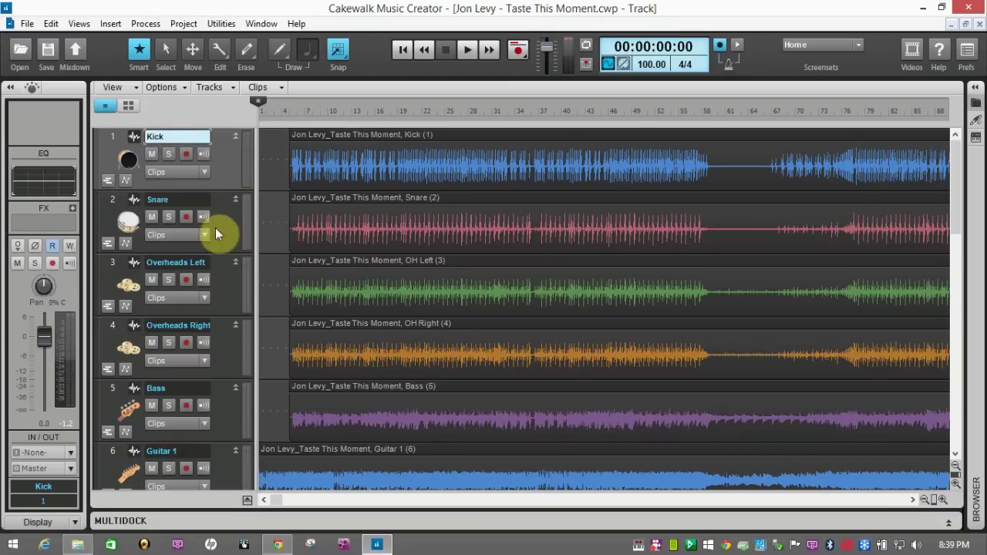
- Toggle the Kick track's take and volume automation lanes, then shrink the track so all tracks fit
left_click(127, 107)
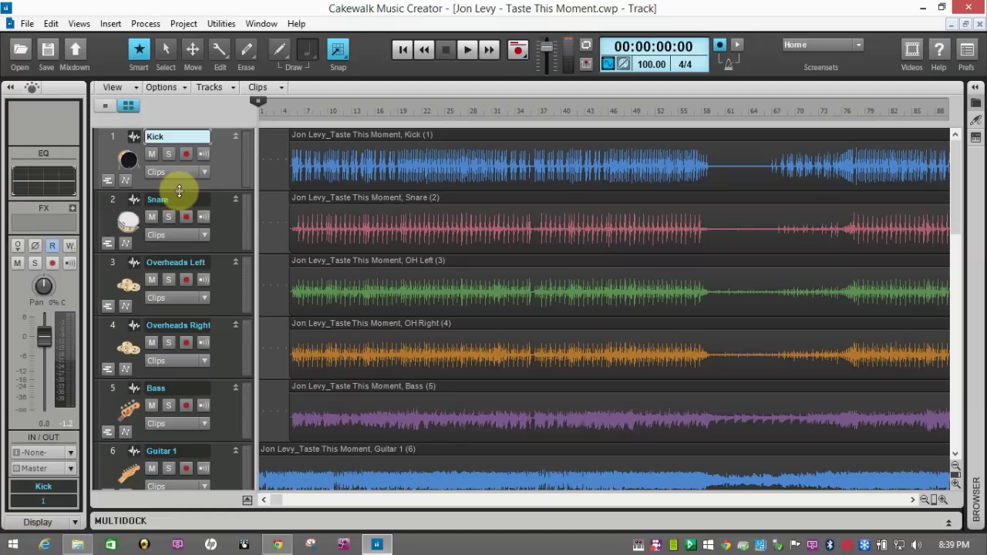
left_click_drag(177, 192, 190, 355)
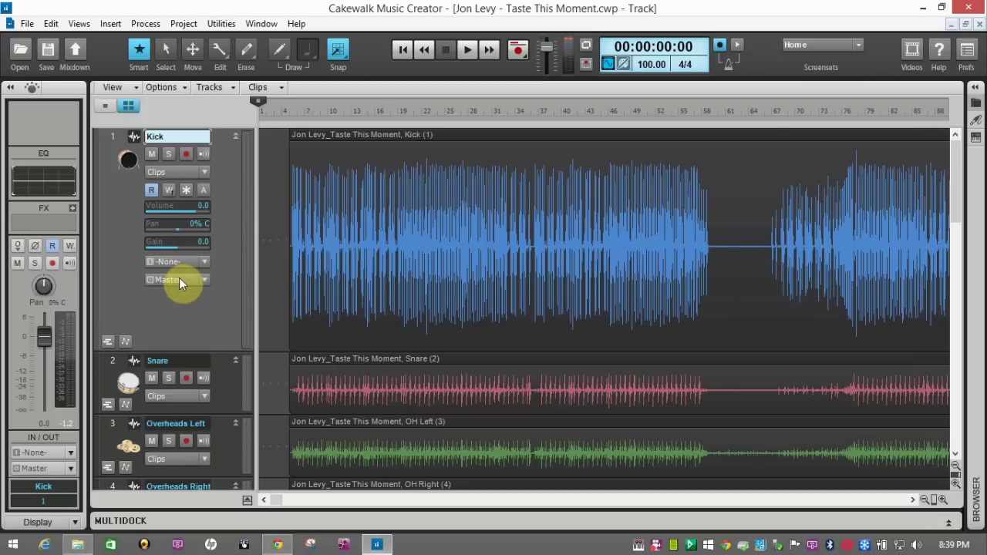
left_click(109, 341)
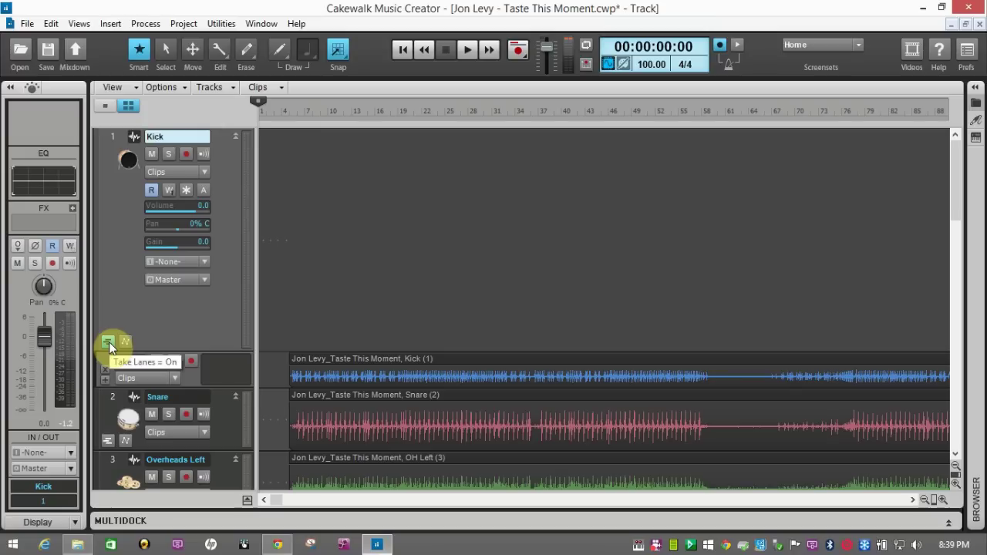
left_click(108, 342)
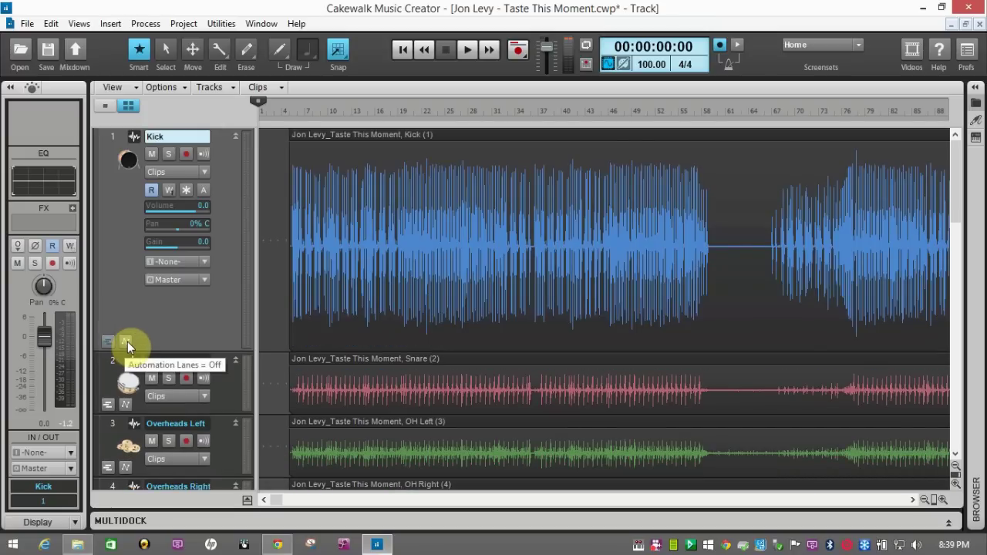
left_click(126, 342)
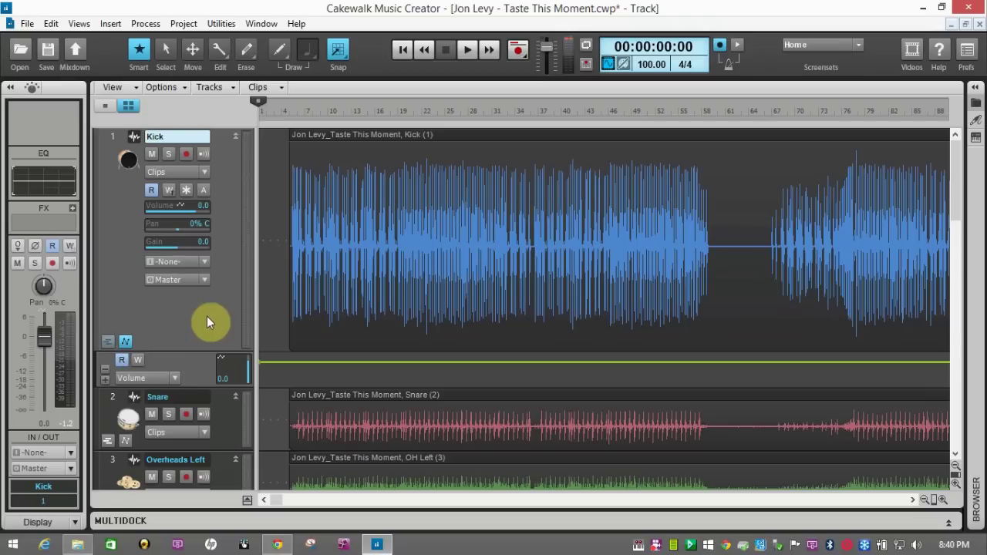
left_click(127, 343)
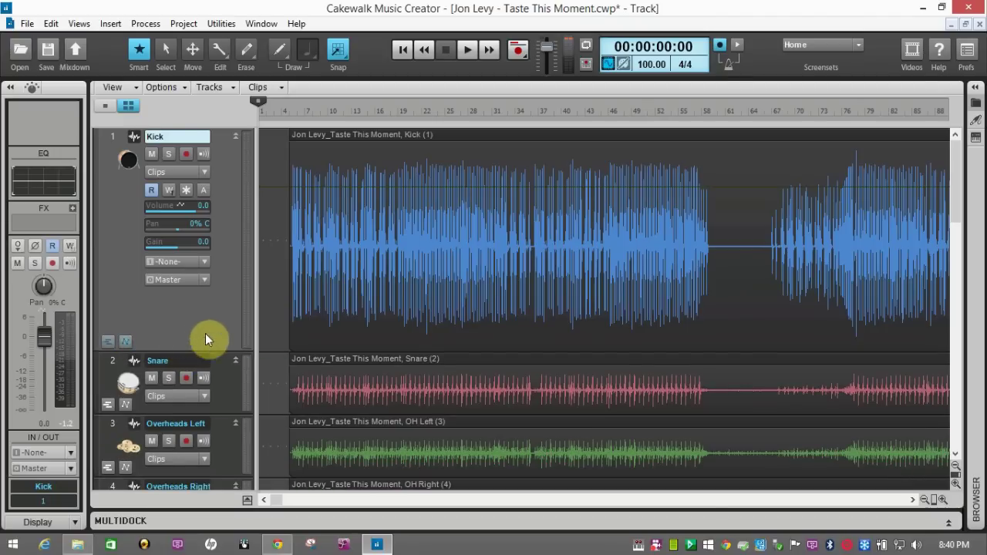
left_click_drag(207, 347, 203, 190)
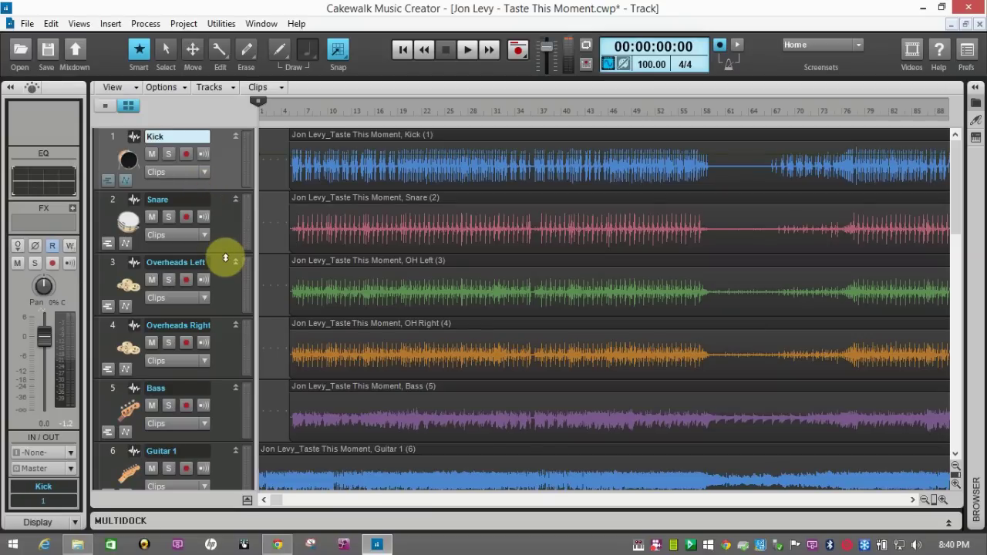
- Add a MAX module to the Kick track's MixStrip and raise it to 58%
left_click(32, 87)
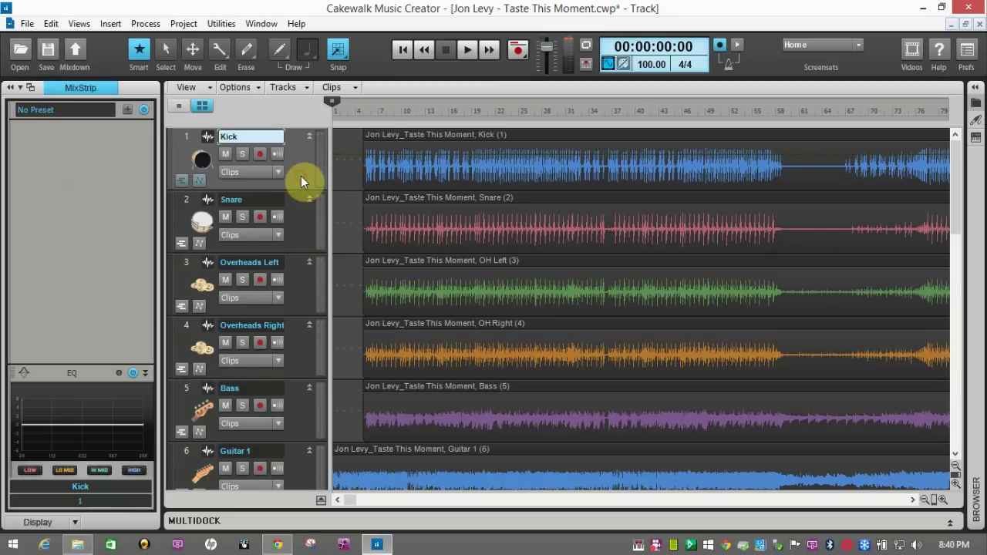
left_click(126, 107)
left_click(177, 171)
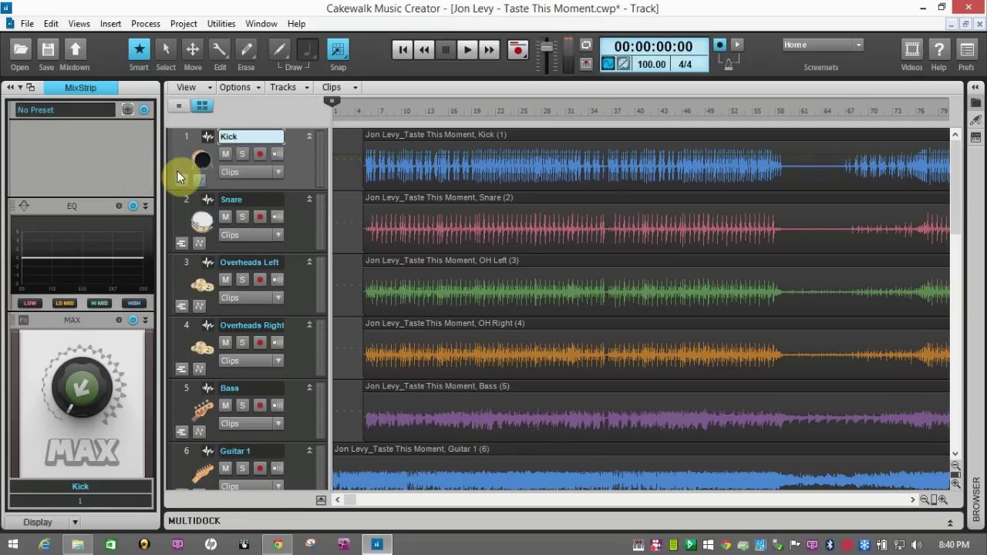
left_click_drag(83, 387, 99, 406)
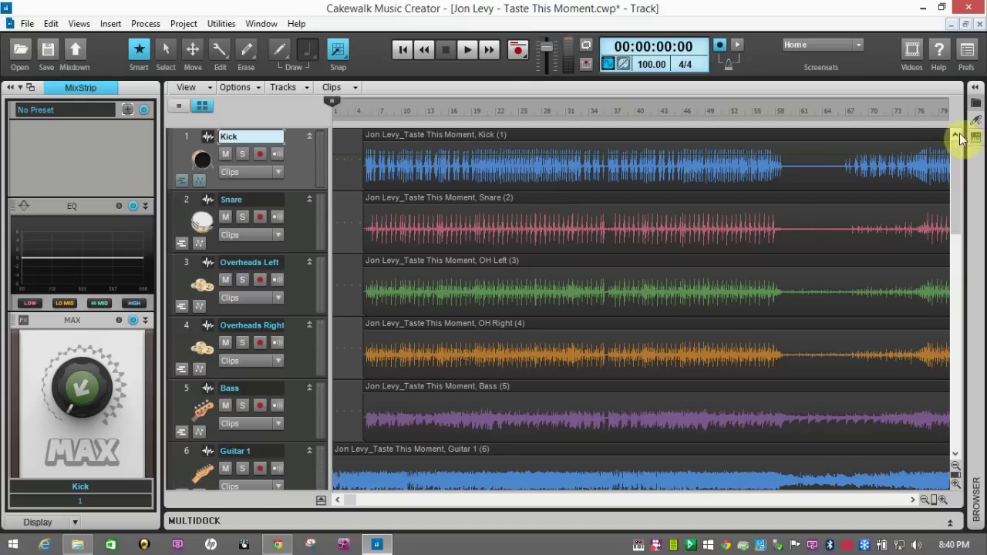
- Show a widened Media browser with the Inspector hidden, and open Audio Library > Drums
left_click(972, 91)
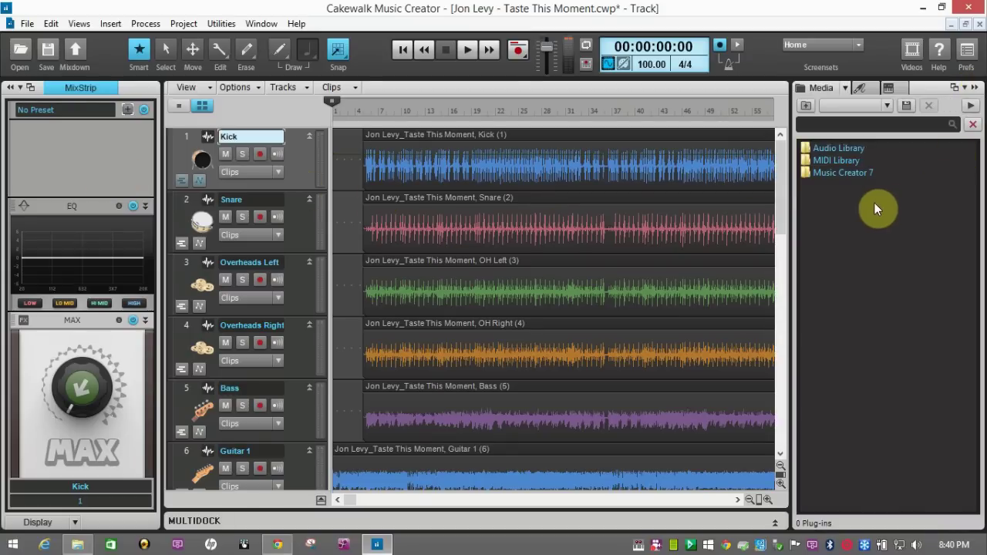
left_click(10, 88)
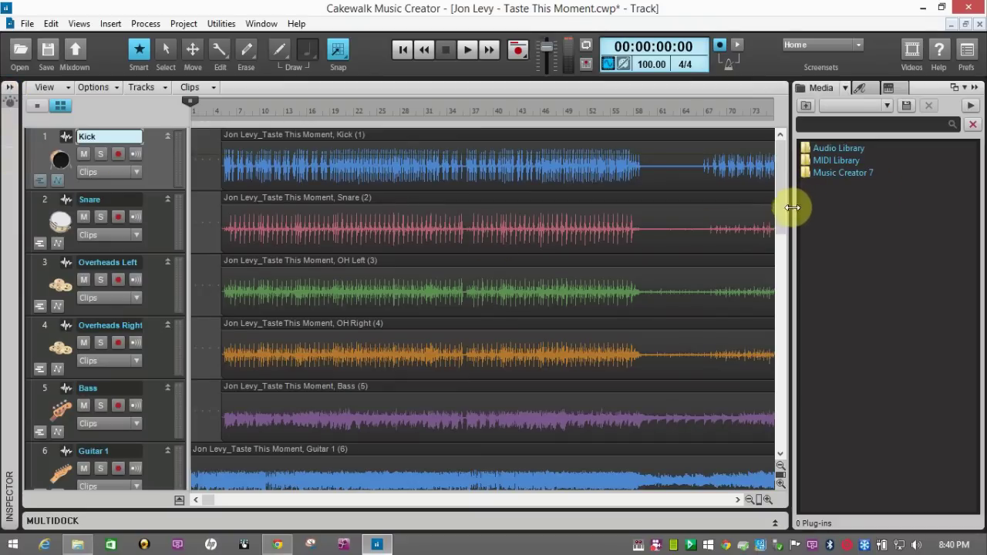
left_click_drag(789, 207, 606, 227)
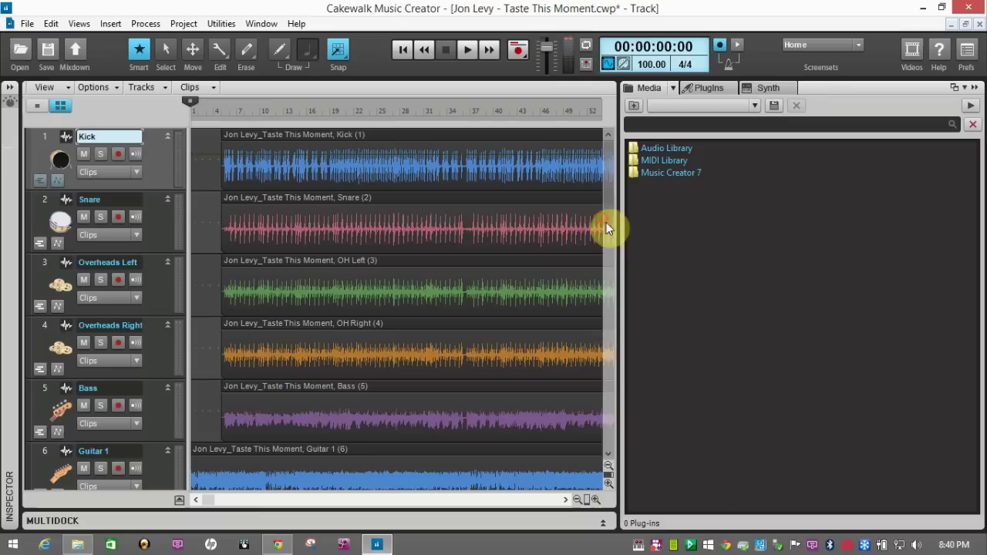
double_click(635, 149)
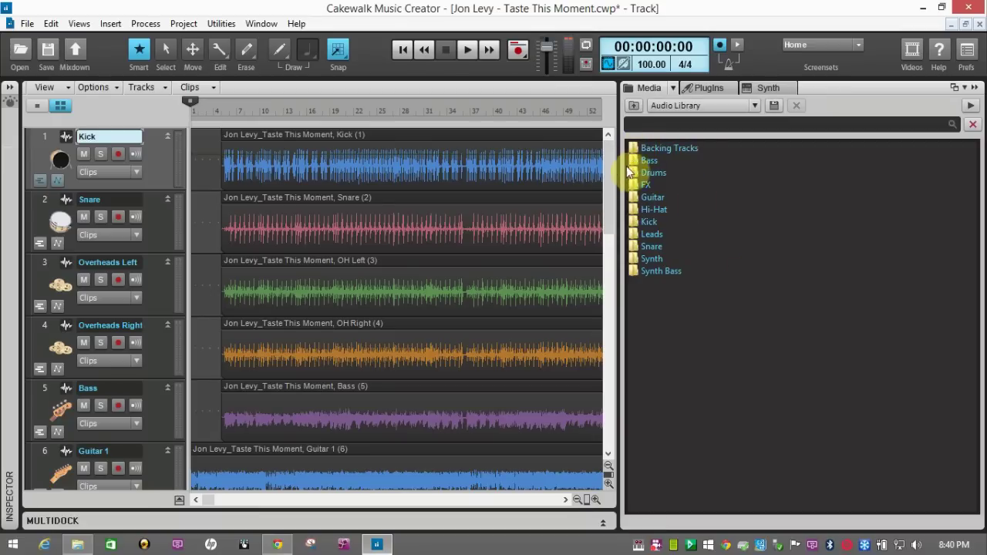
double_click(635, 174)
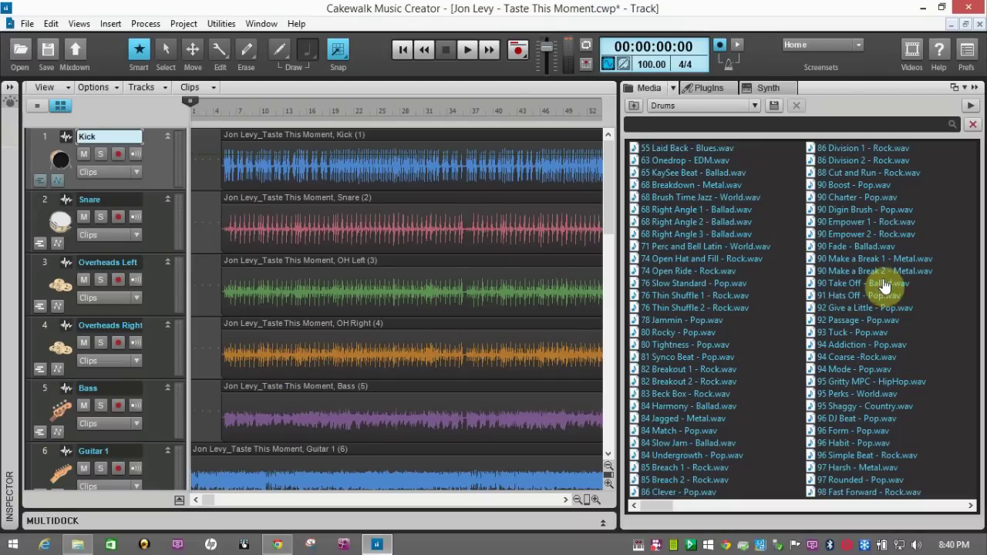
- Preview the 90 Fade - Ballad, 90 Boost - Pop and 130 Crunch - EDM drum loops
left_click(842, 248)
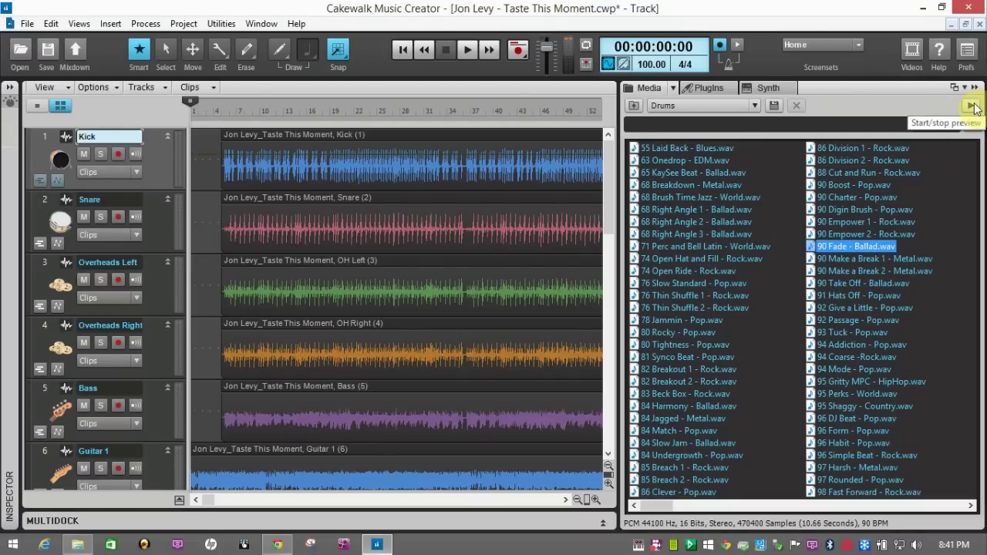
left_click(974, 106)
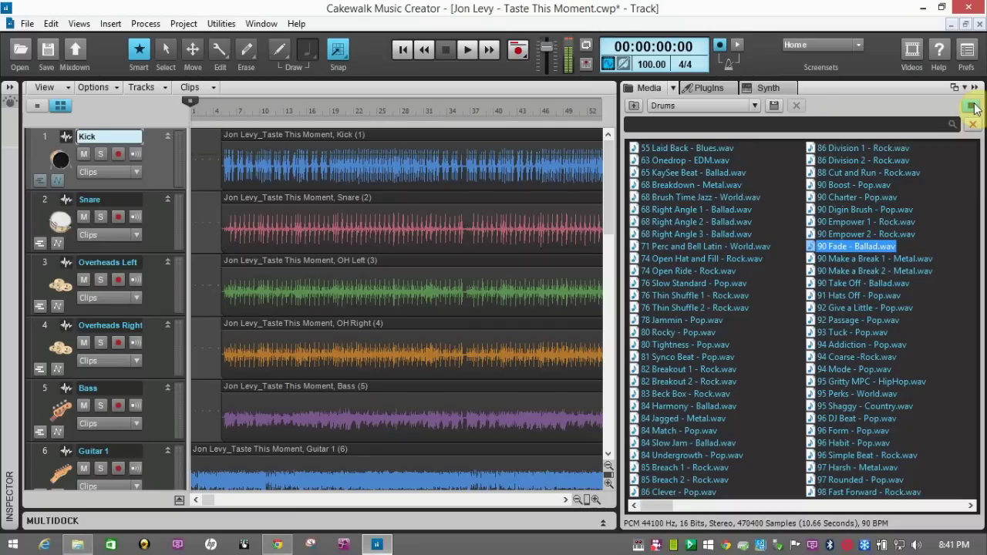
left_click(974, 109)
left_click(837, 188)
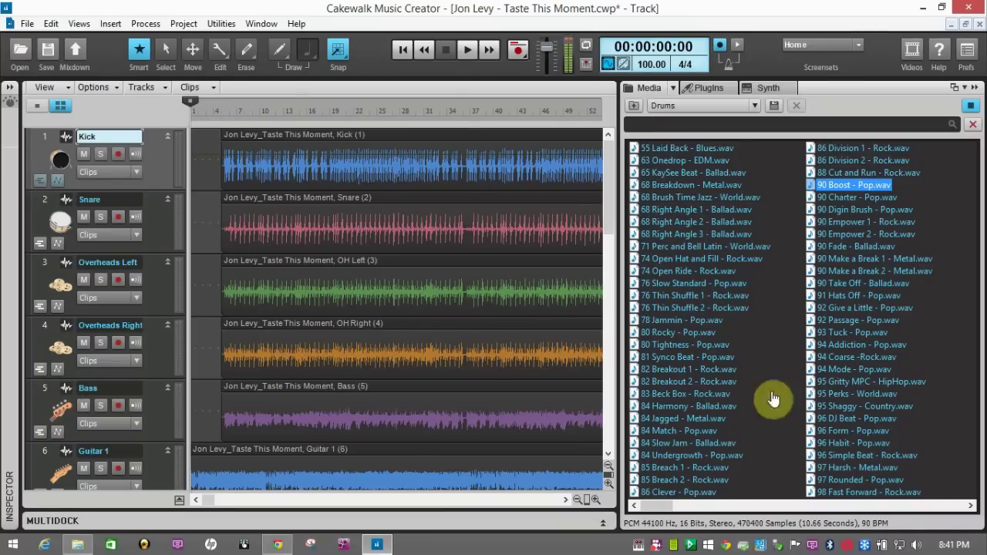
left_click_drag(658, 503, 857, 515)
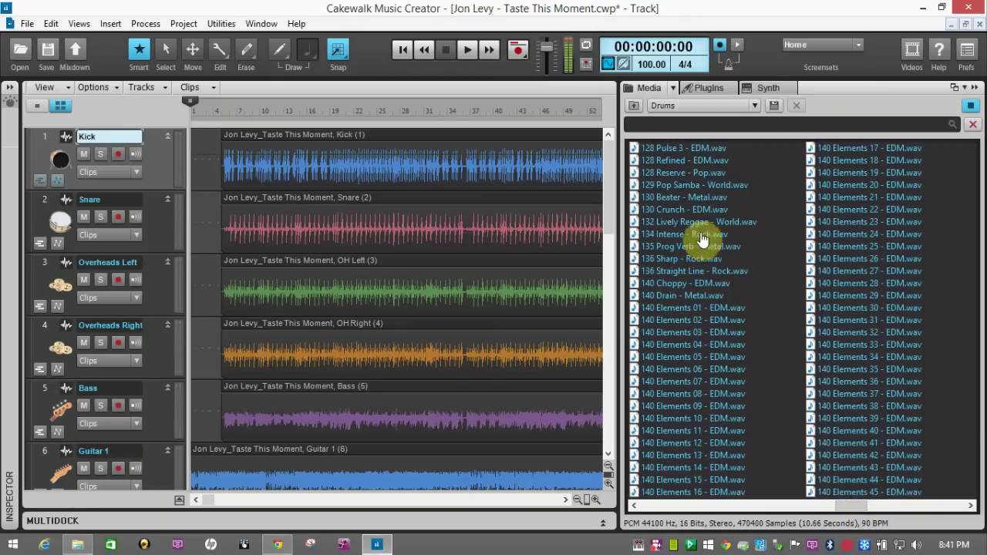
left_click(677, 209)
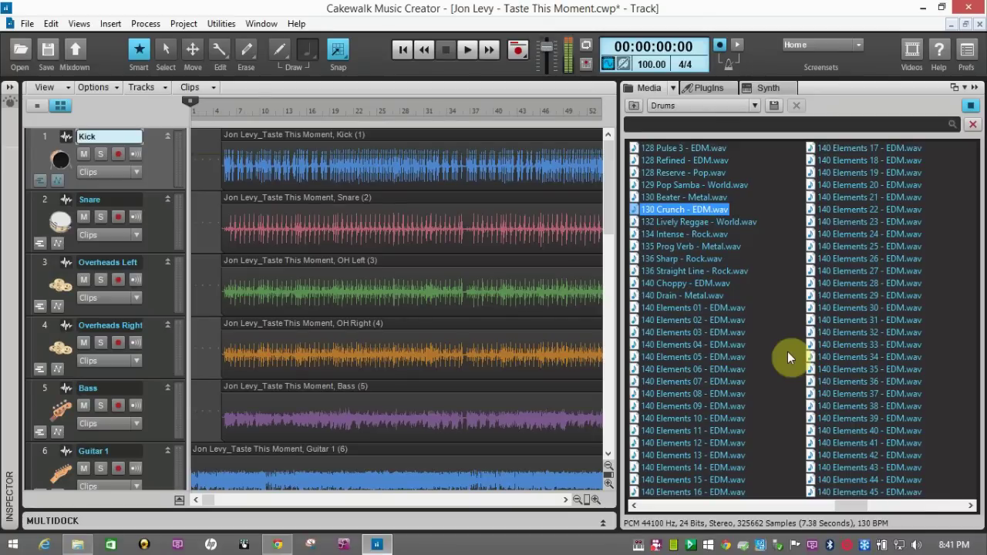
left_click(970, 105)
- Open the Guitar loop folder and preview 128 Recife Rhythm Guitar - A
left_click(634, 105)
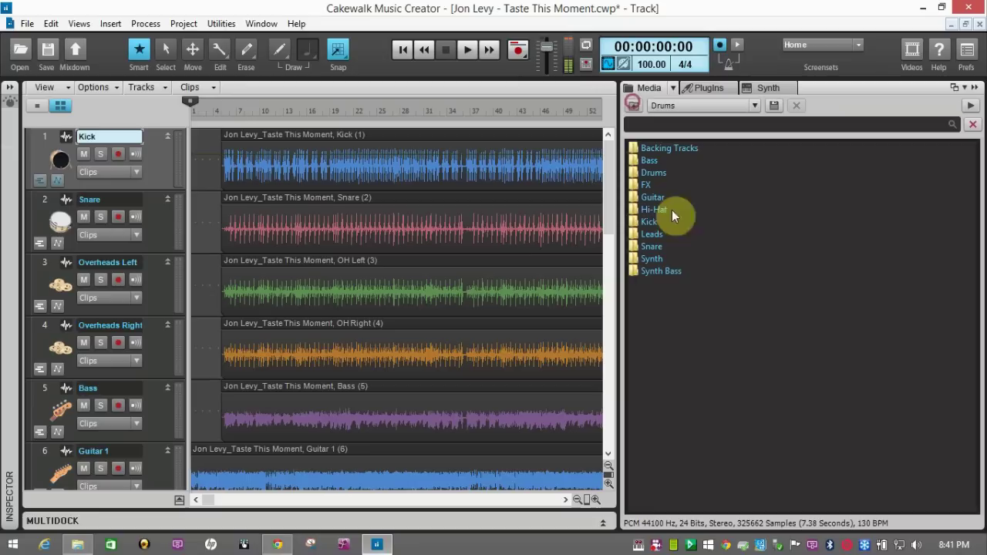
double_click(633, 197)
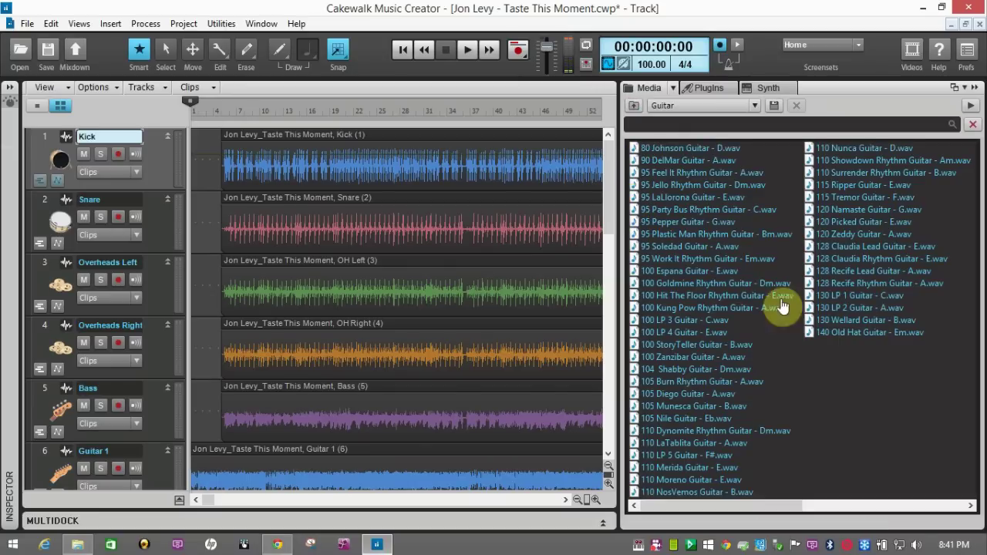
left_click(860, 283)
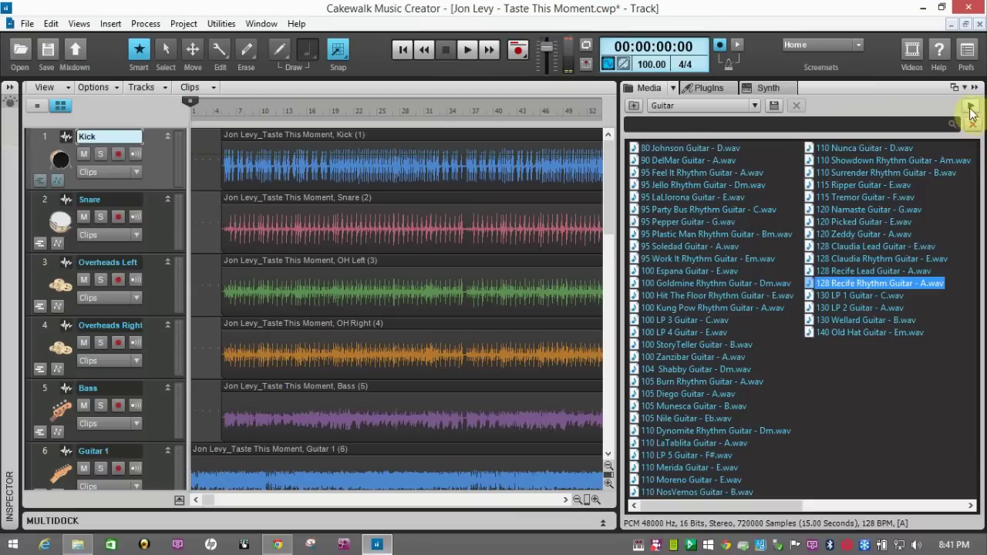
left_click(970, 105)
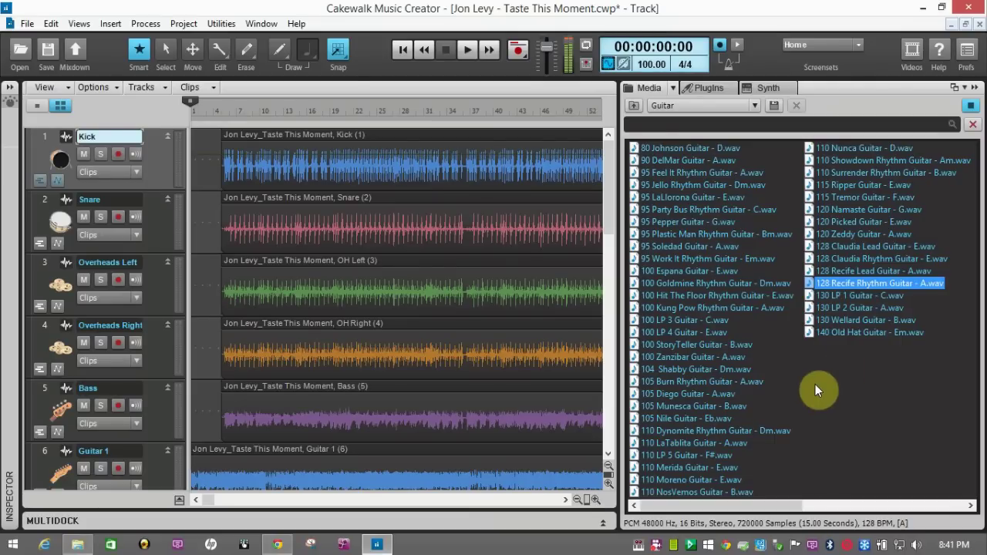
- Preview the 128 Recife Lead Guitar - A and 100 Hit The Floor Rhythm Guitar - E loops
left_click(839, 271)
left_click(969, 105)
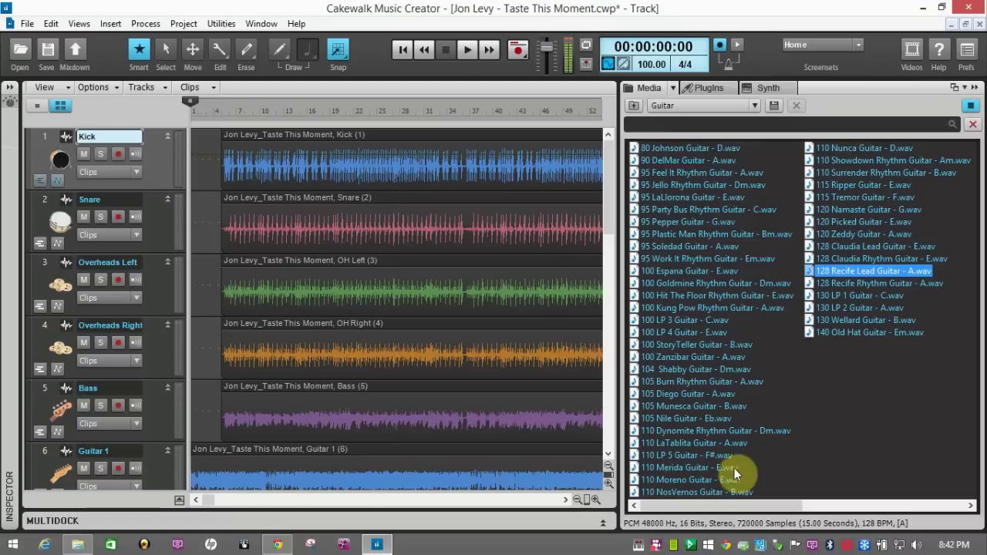
left_click(757, 506)
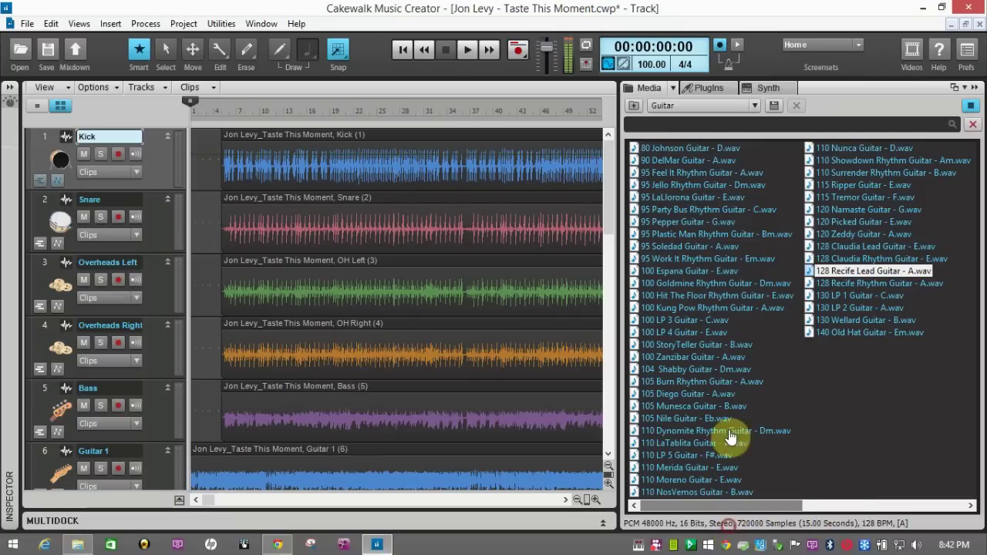
left_click(687, 298)
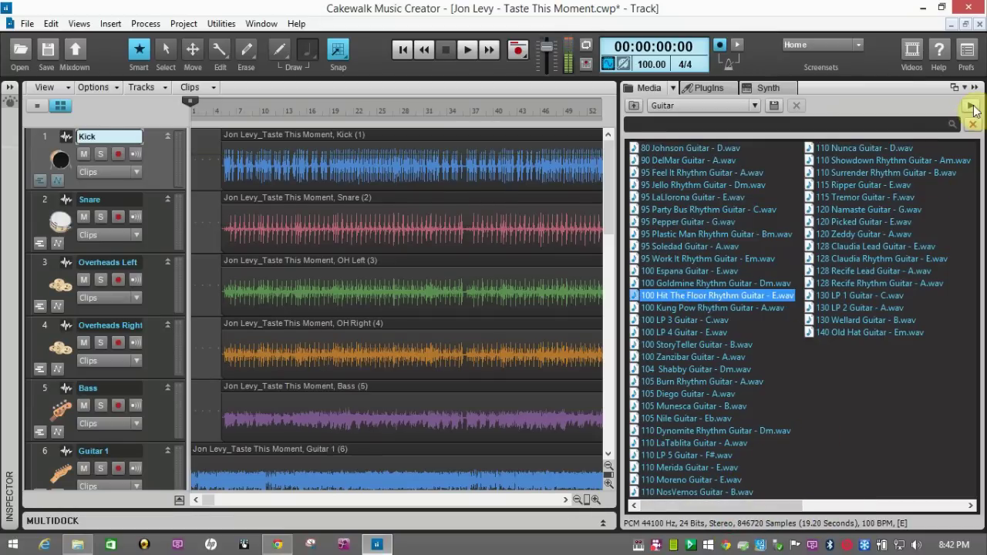
left_click(974, 107)
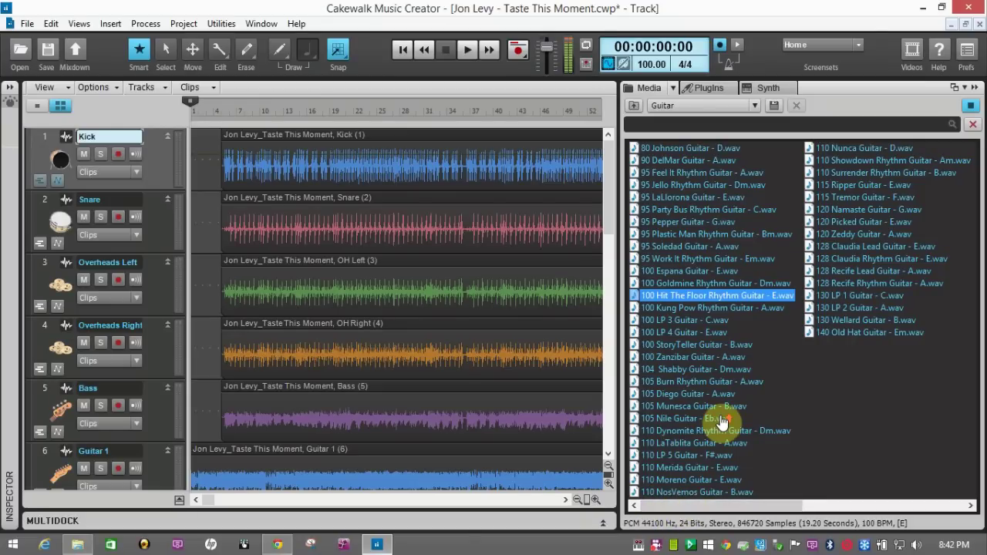
scroll(721, 422, "down", 1)
scroll(718, 420, "up", 1)
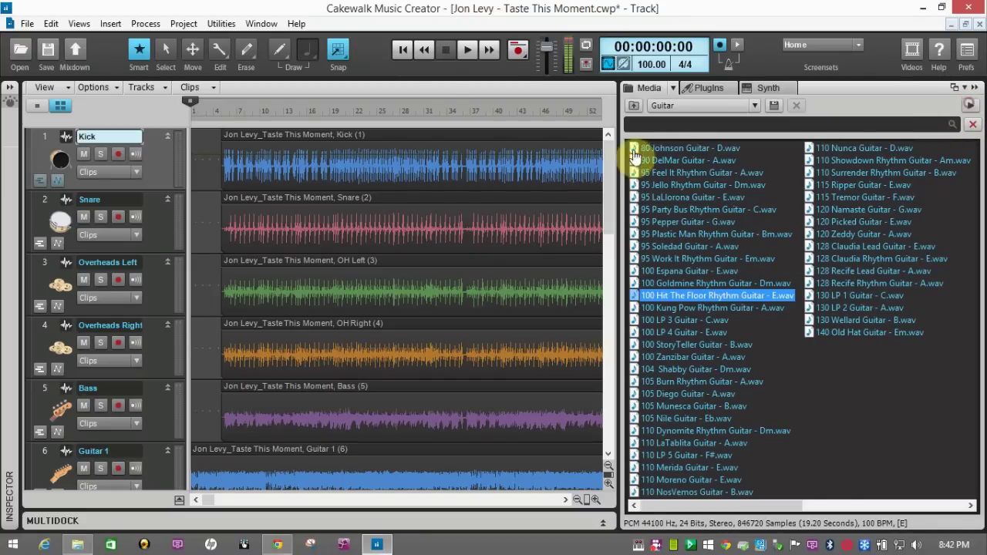
- Go up from the Guitar loops to the top-level content and open the MIDI Library folder
left_click(634, 105)
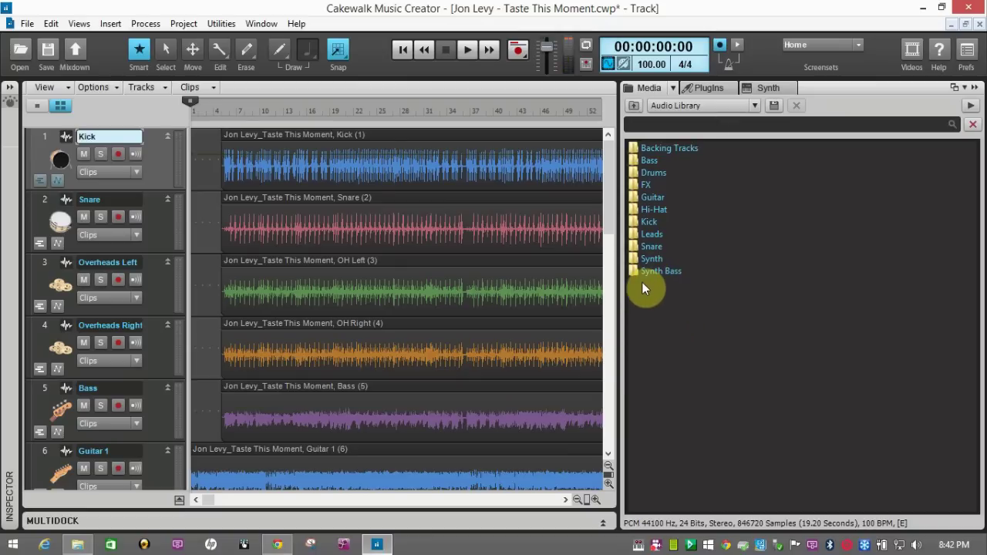
left_click(633, 106)
left_click(634, 161)
double_click(634, 160)
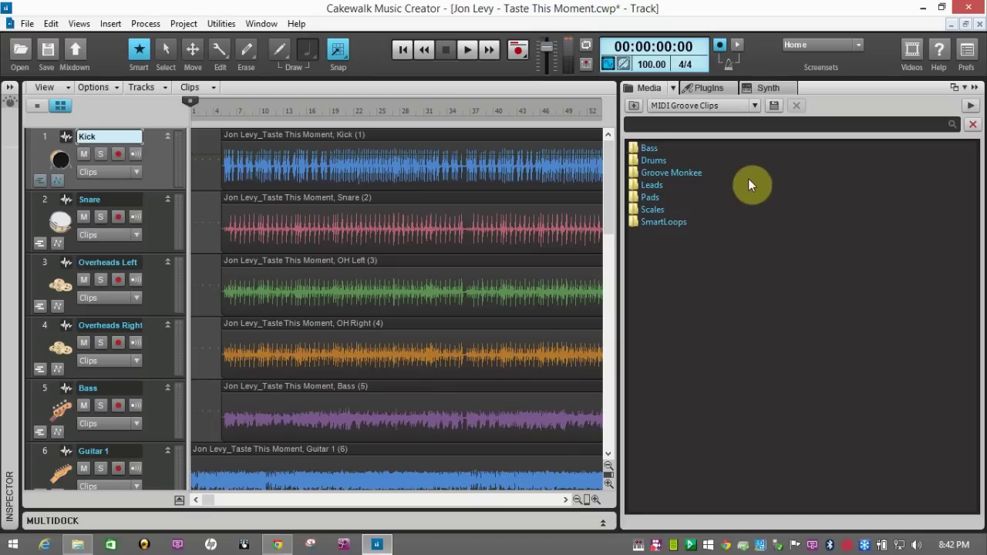
left_click(703, 90)
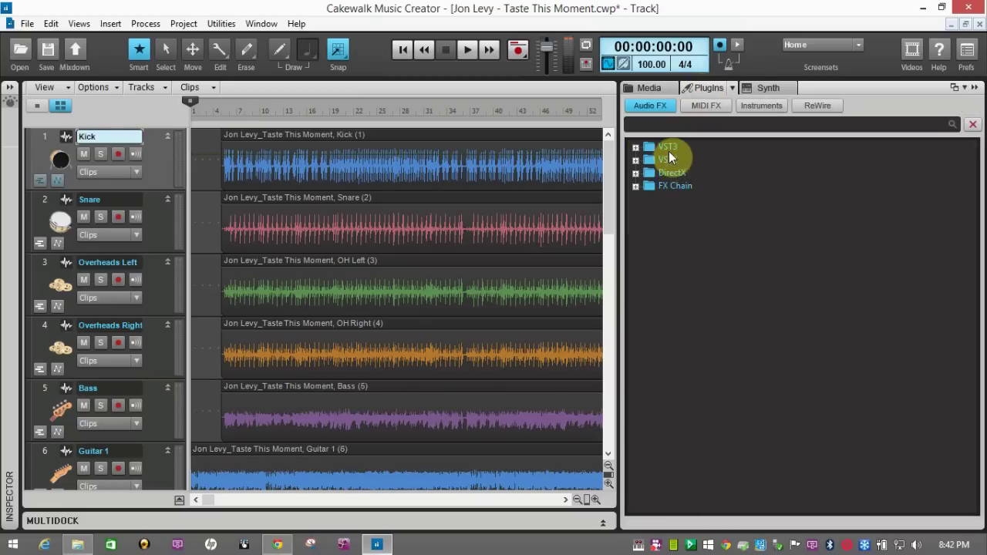
left_click(635, 160)
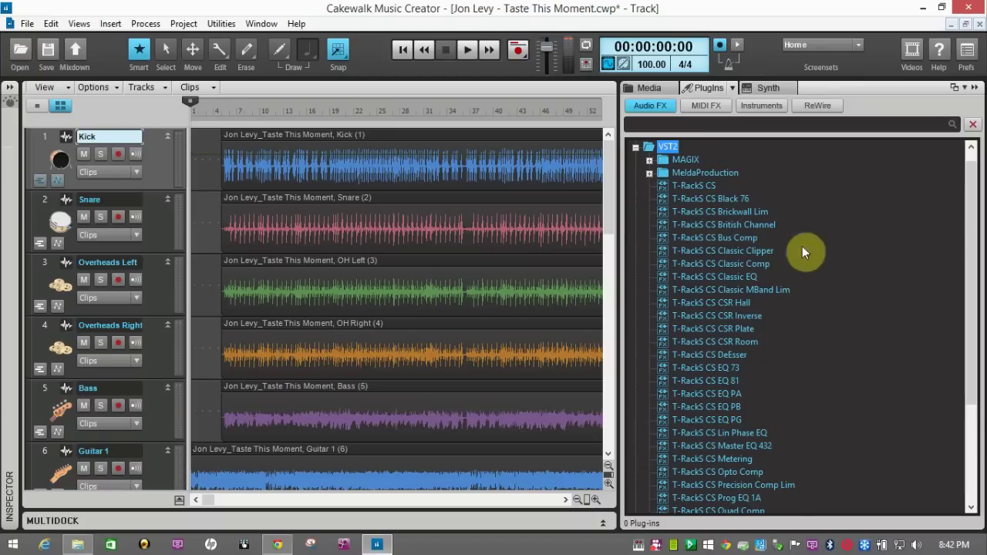
left_click_drag(975, 194, 980, 152)
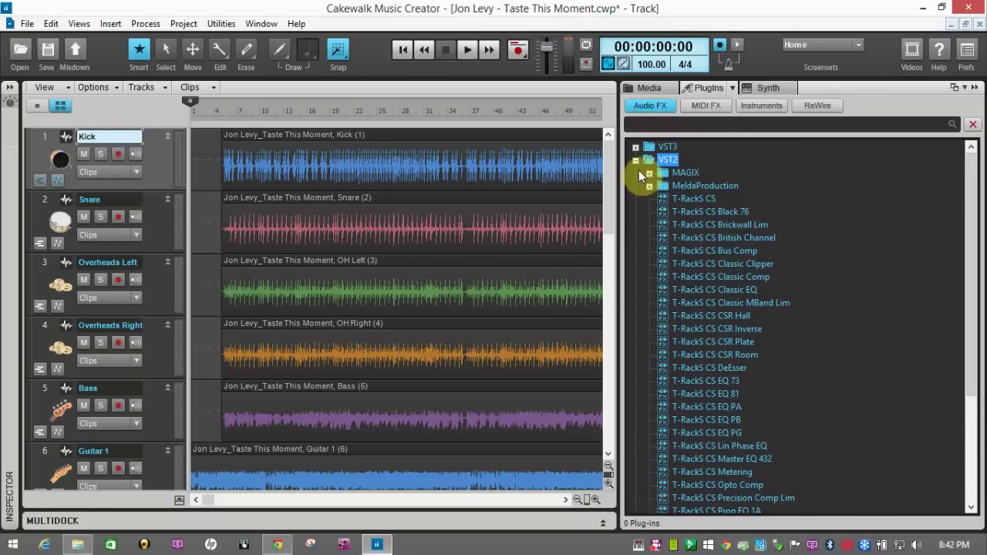
left_click(635, 161)
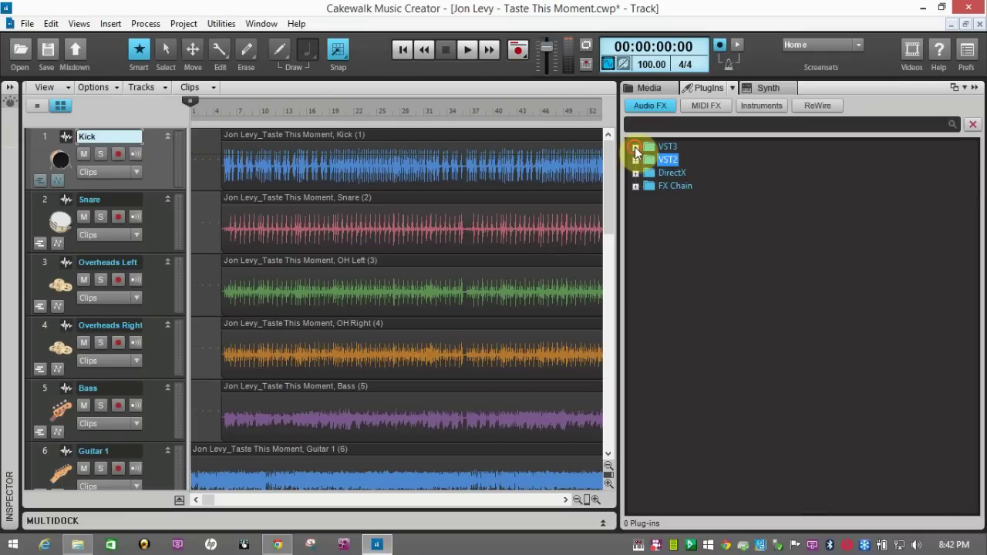
left_click(635, 147)
left_click(636, 147)
left_click(763, 87)
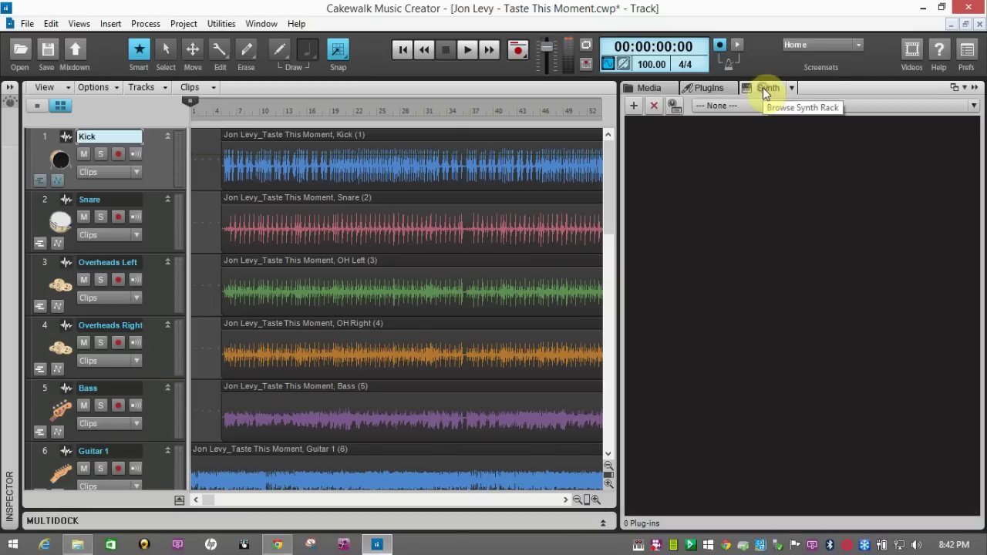
left_click(650, 89)
- Hide the browser to widen the track view and scroll through the tracks
left_click(975, 88)
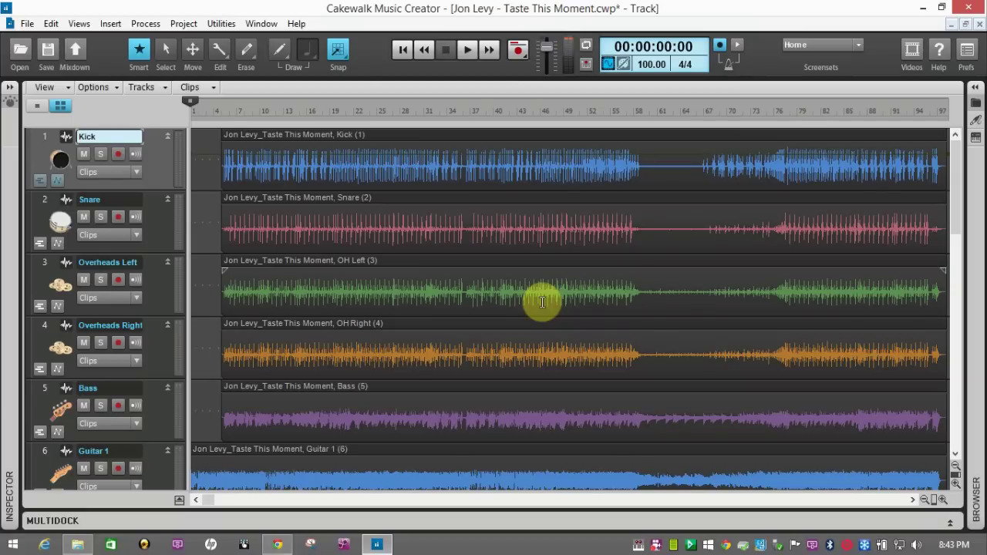
scroll(543, 301, "down", 7)
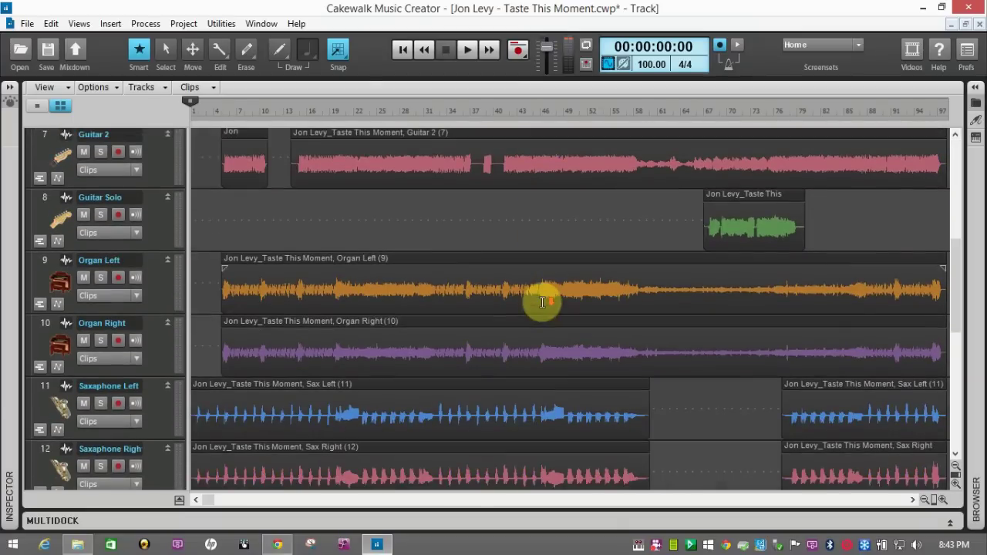
scroll(543, 302, "down", 3)
scroll(542, 301, "down", 2)
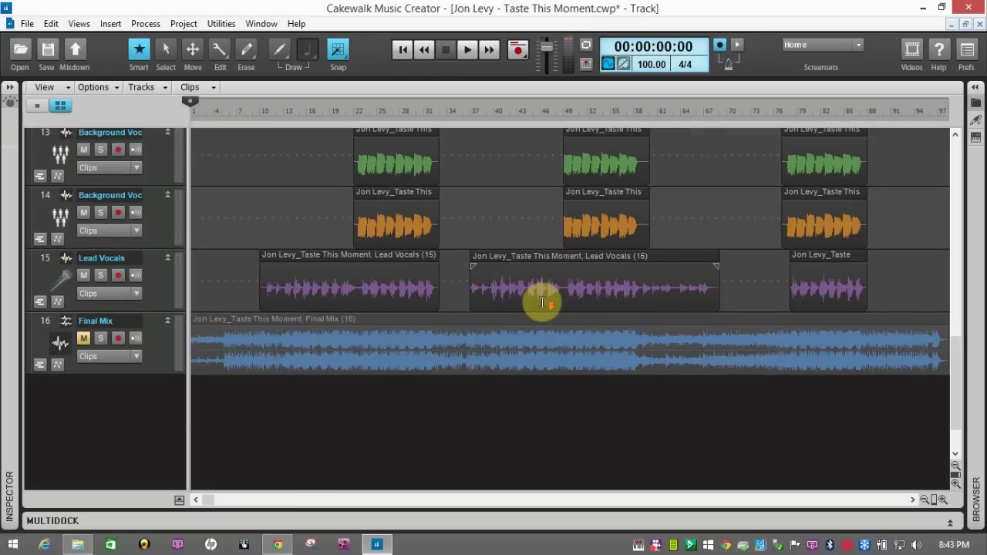
scroll(542, 302, "up", 2)
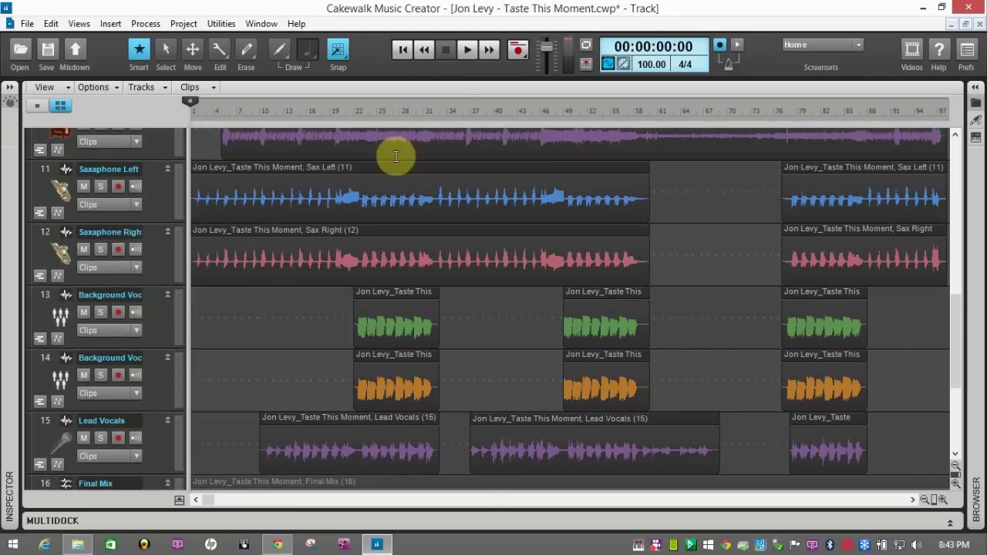
- Play the raw tracks from the start, zoom out horizontally, and stop at about 00:00:25
left_click(466, 50)
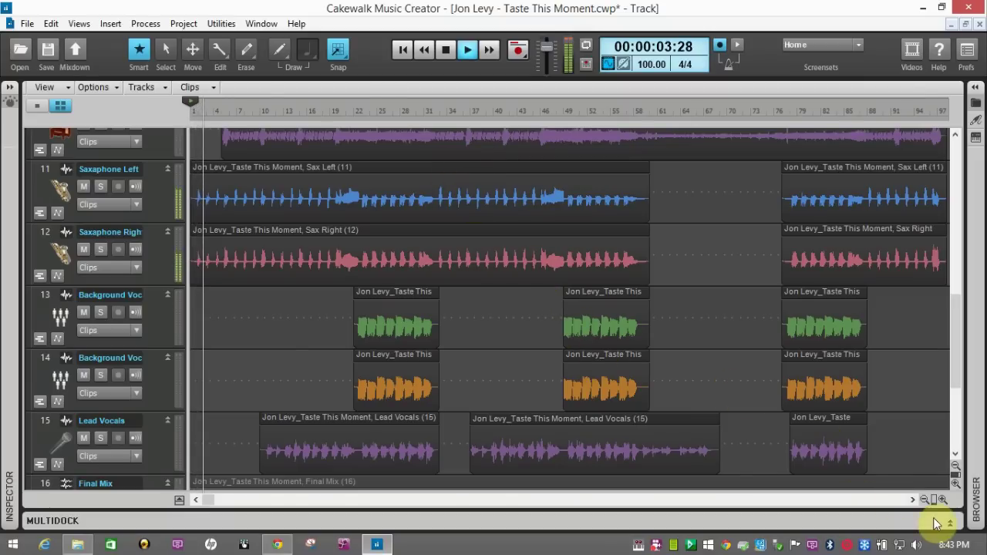
left_click_drag(933, 500, 835, 487)
scroll(540, 331, "down", 4)
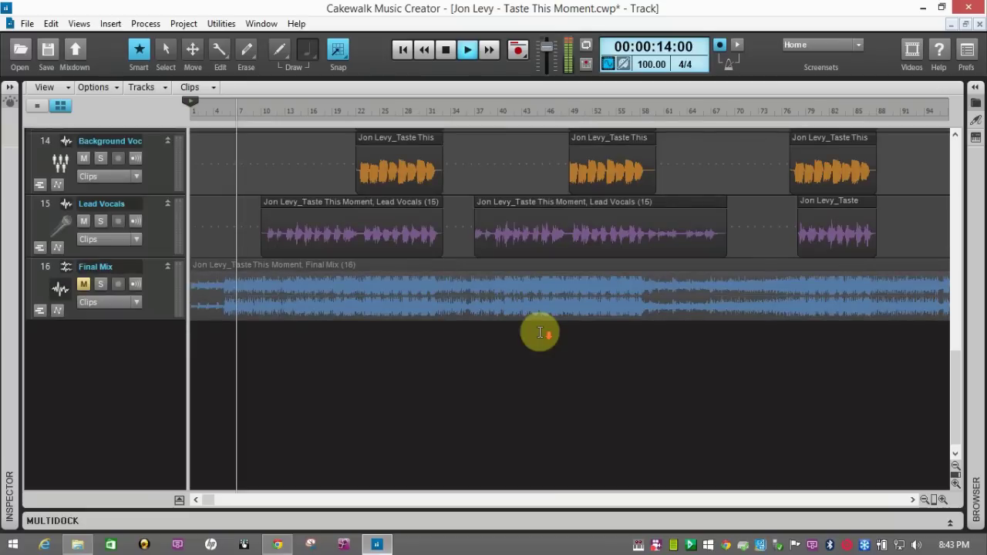
scroll(540, 332, "up", 2)
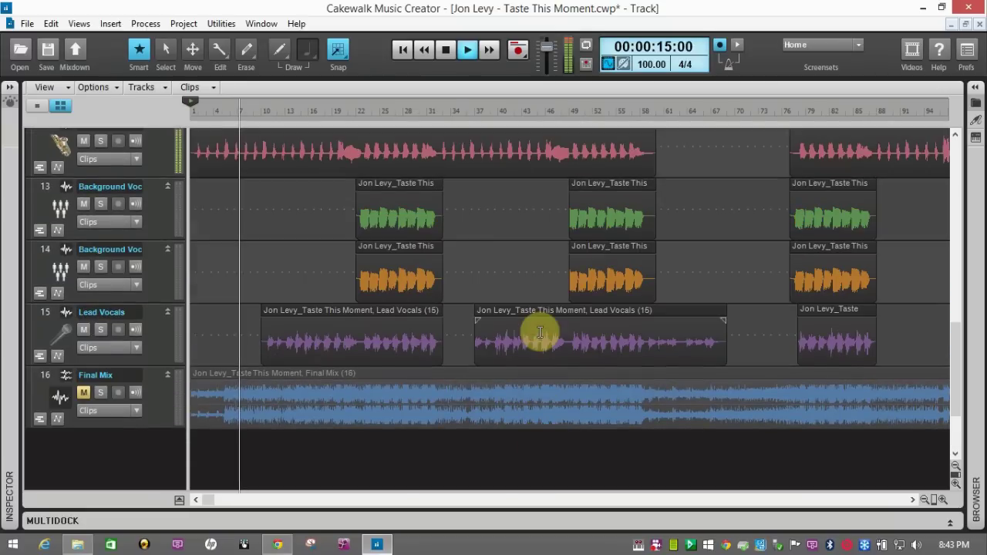
left_click(469, 50)
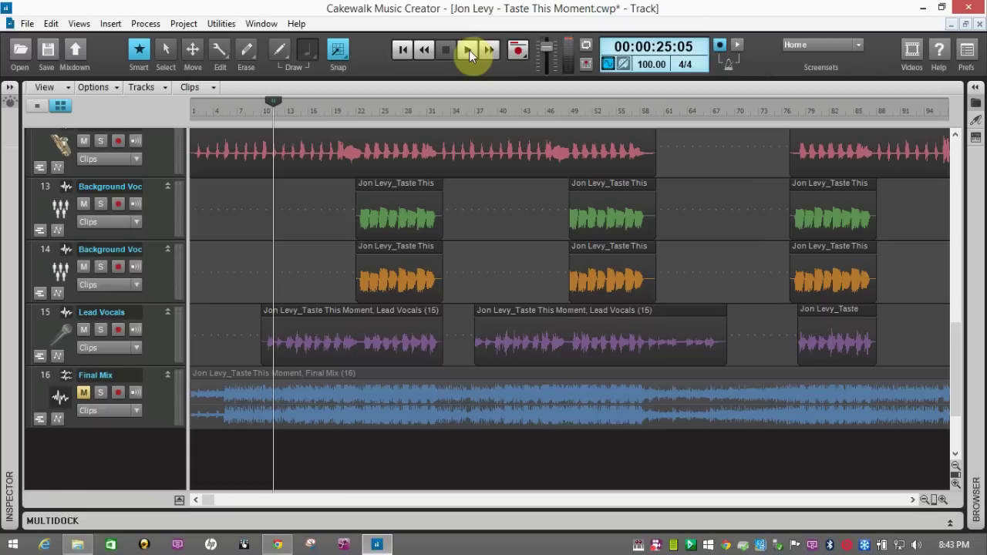
- Solo and unmute track 16 Final Mix and play it on its own
left_click(100, 393)
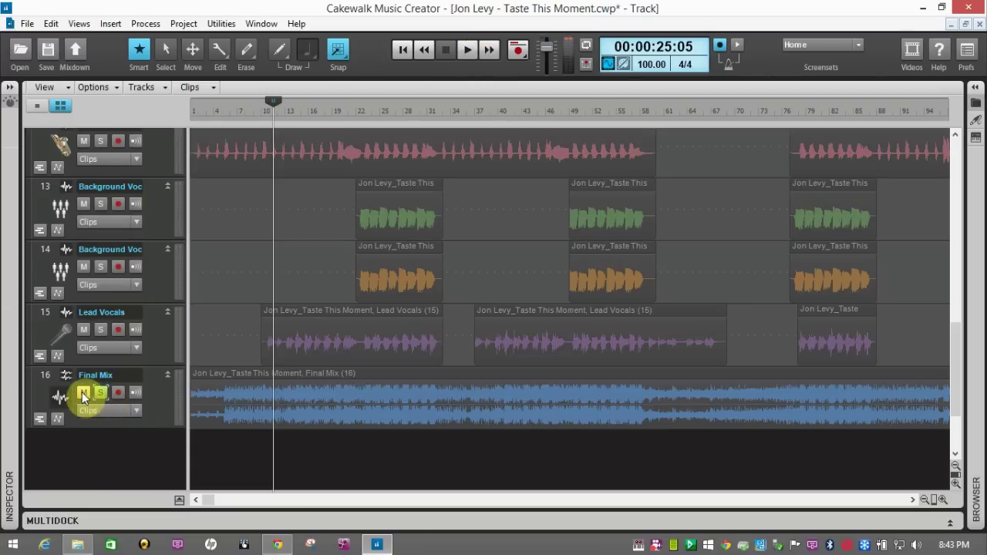
left_click(82, 392)
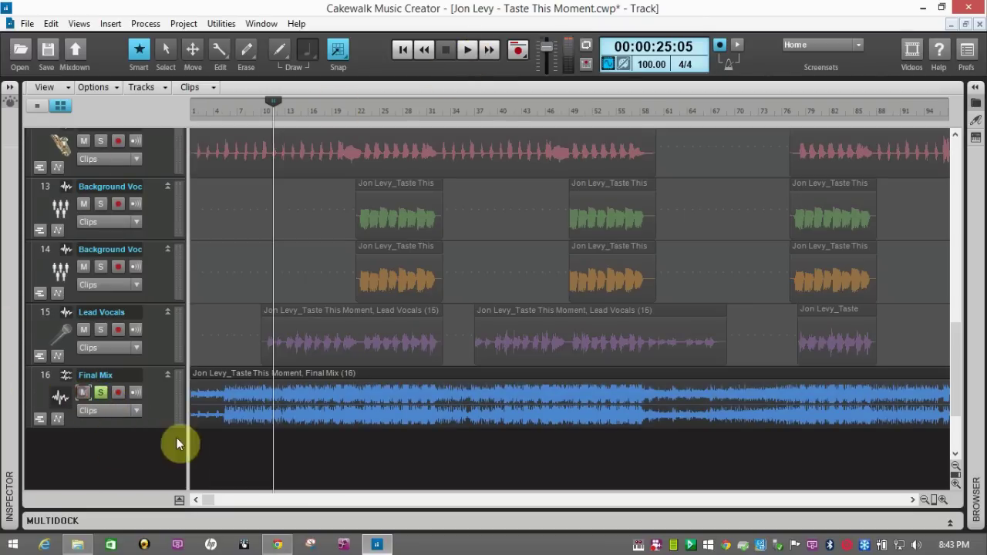
left_click(468, 51)
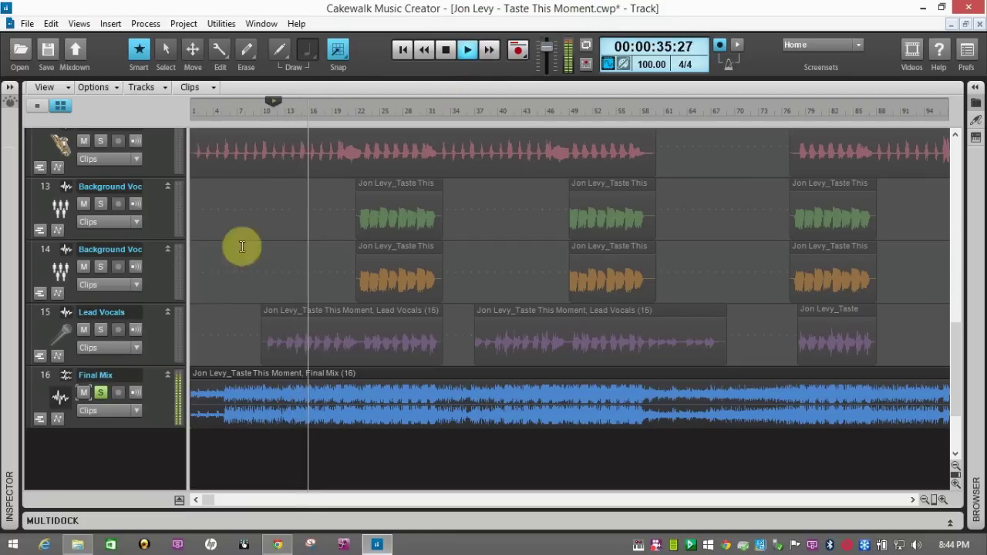
- Unsolo and mute Final Mix to audition the raw tracks, then stop playback
left_click(100, 392)
left_click(83, 393)
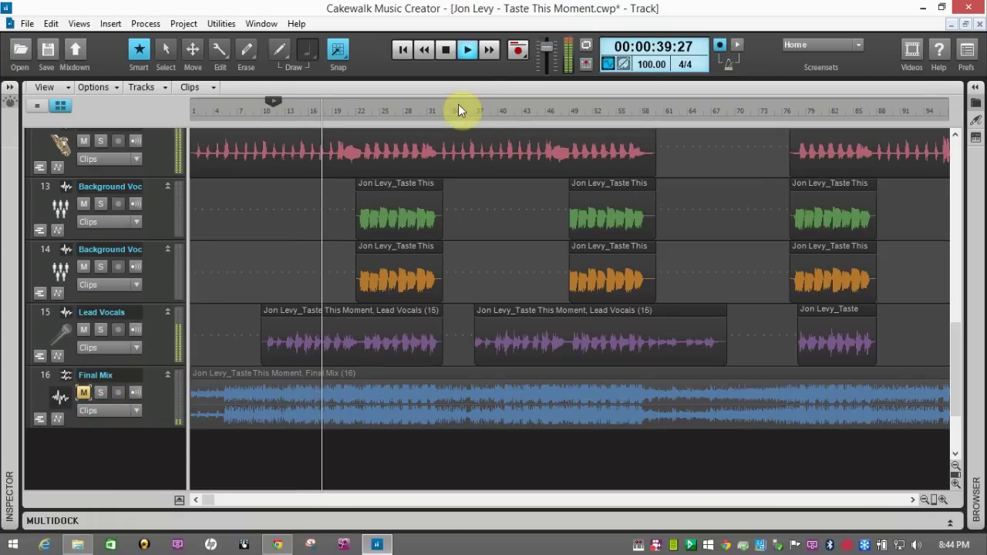
left_click(466, 51)
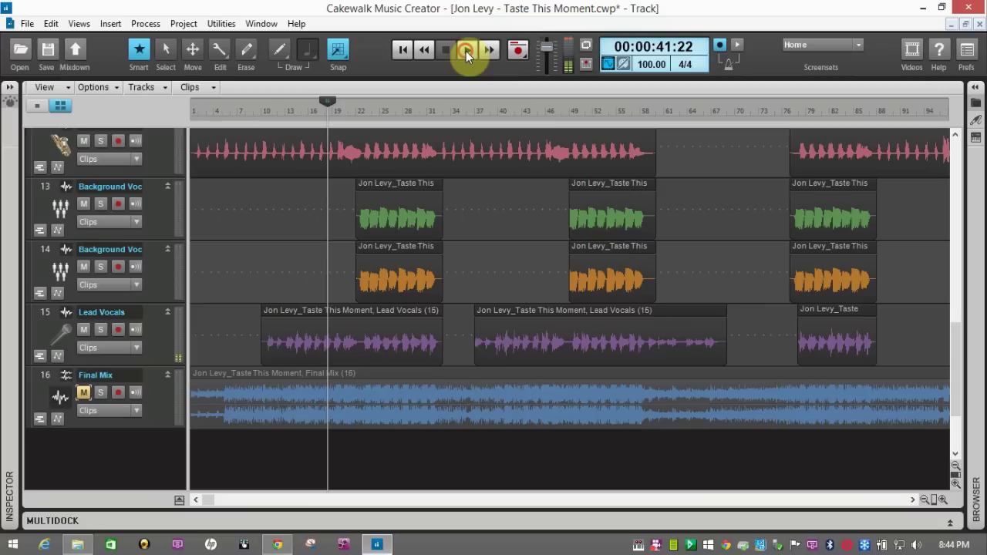
left_click(466, 51)
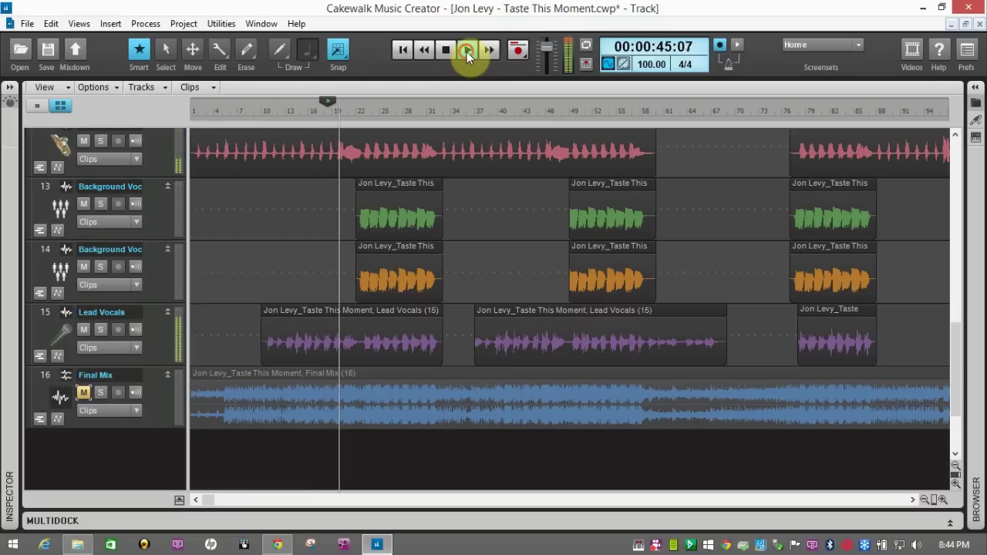
left_click(467, 52)
- Solo Final Mix again, play it alone, and stop at 00:00:45:09
left_click(100, 392)
left_click(83, 393)
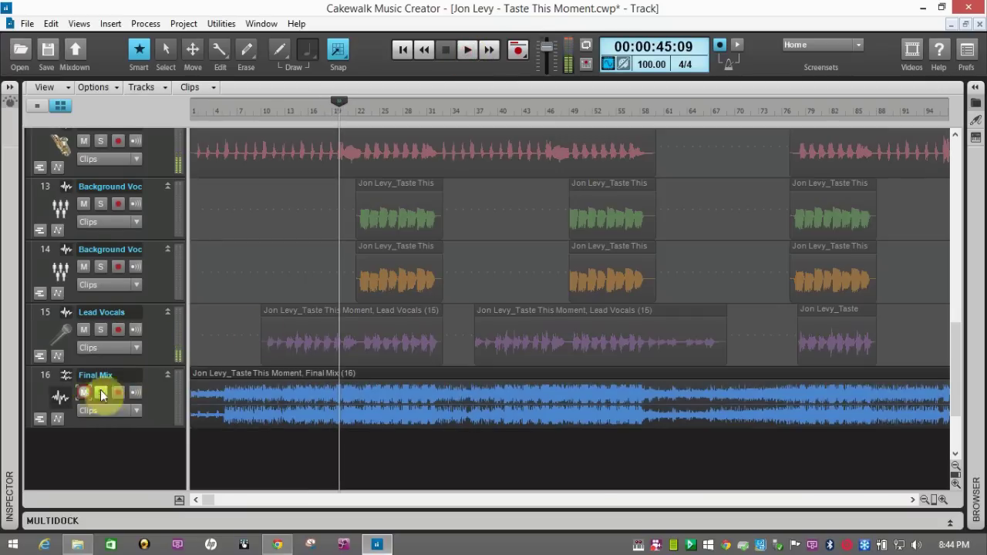
key("space")
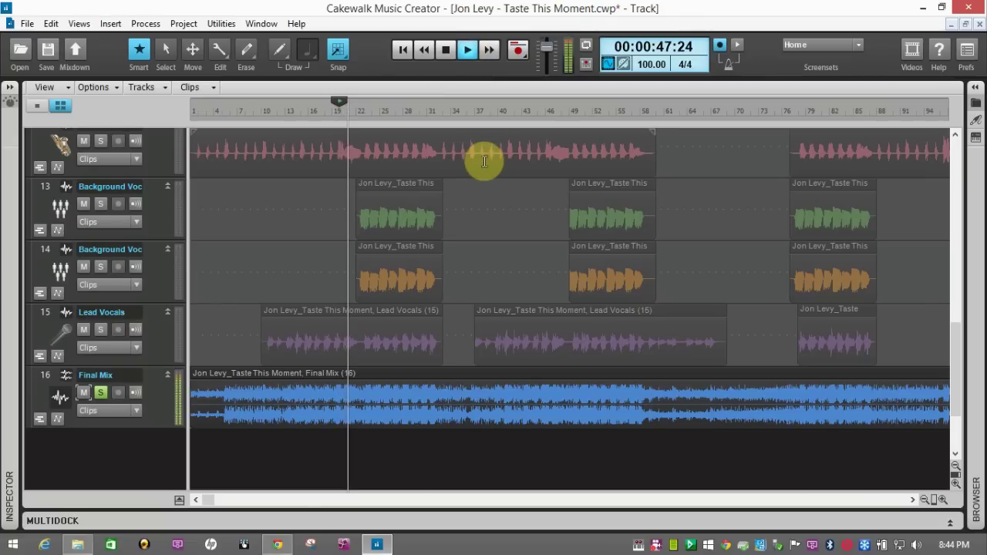
left_click(446, 51)
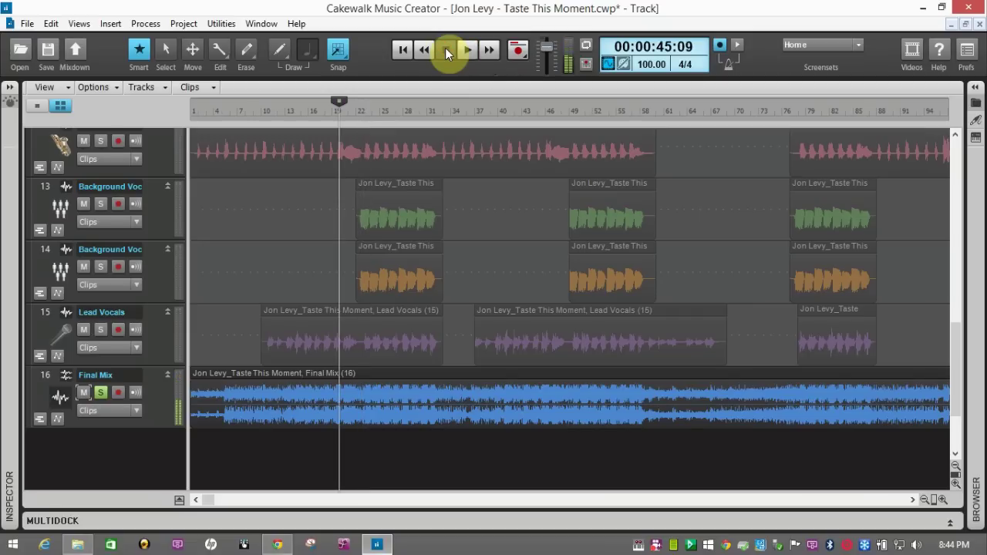